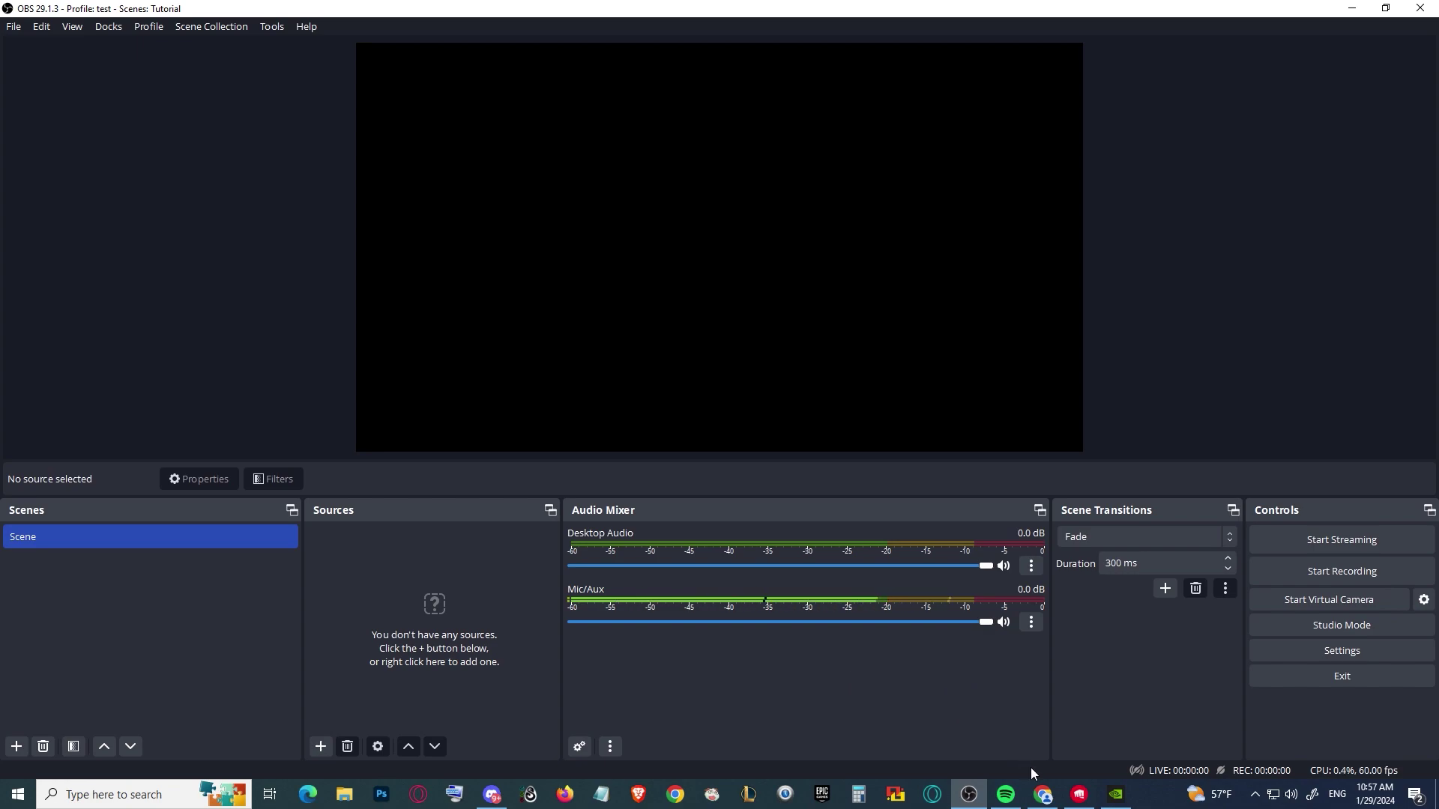
# Bring up Chrome and scroll the VB-Audio Cable page to the Additional Virtual Cables section
pyautogui.click(1043, 795)
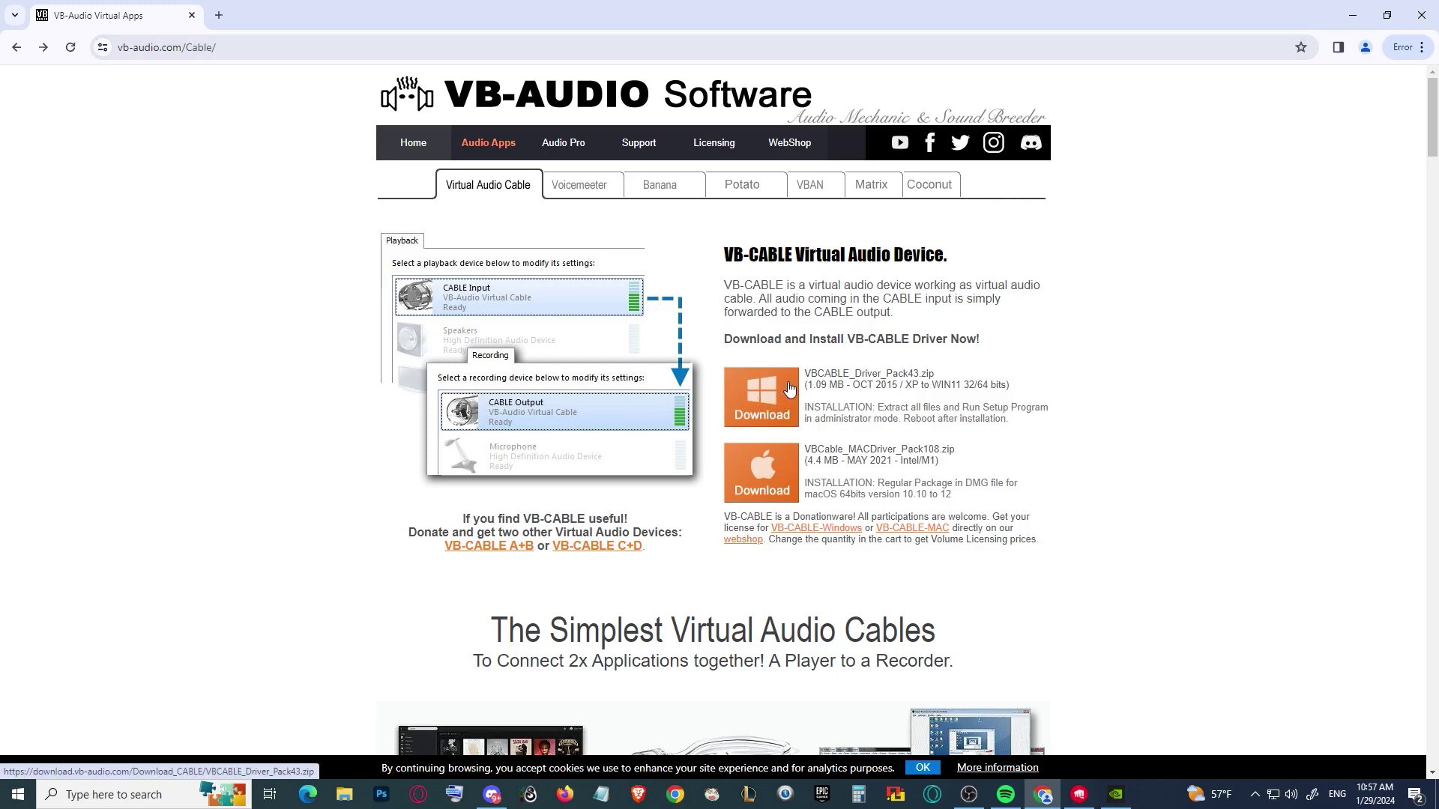
pyautogui.scroll(-15, 654, 422)
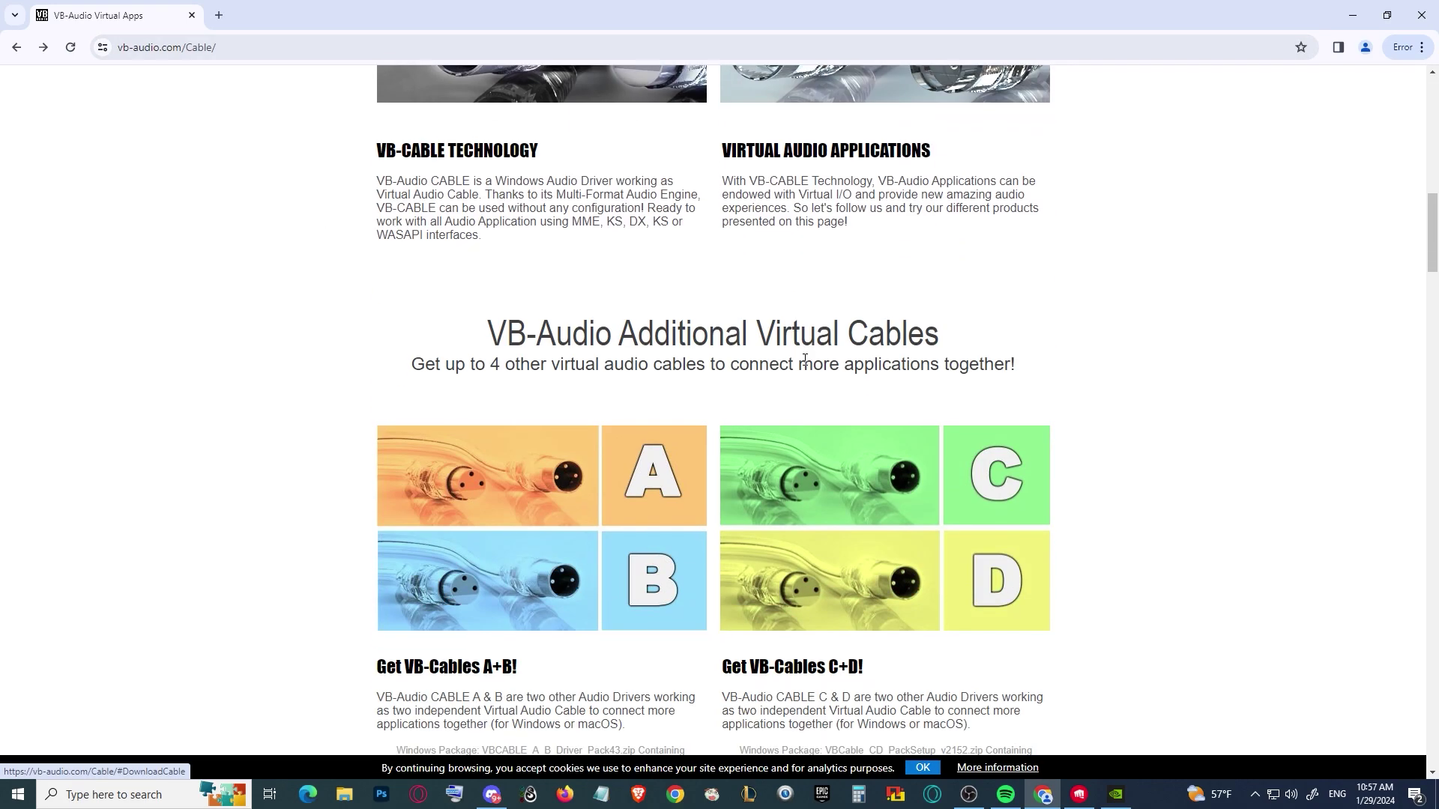
pyautogui.scroll(-4, 654, 422)
pyautogui.scroll(2, 613, 219)
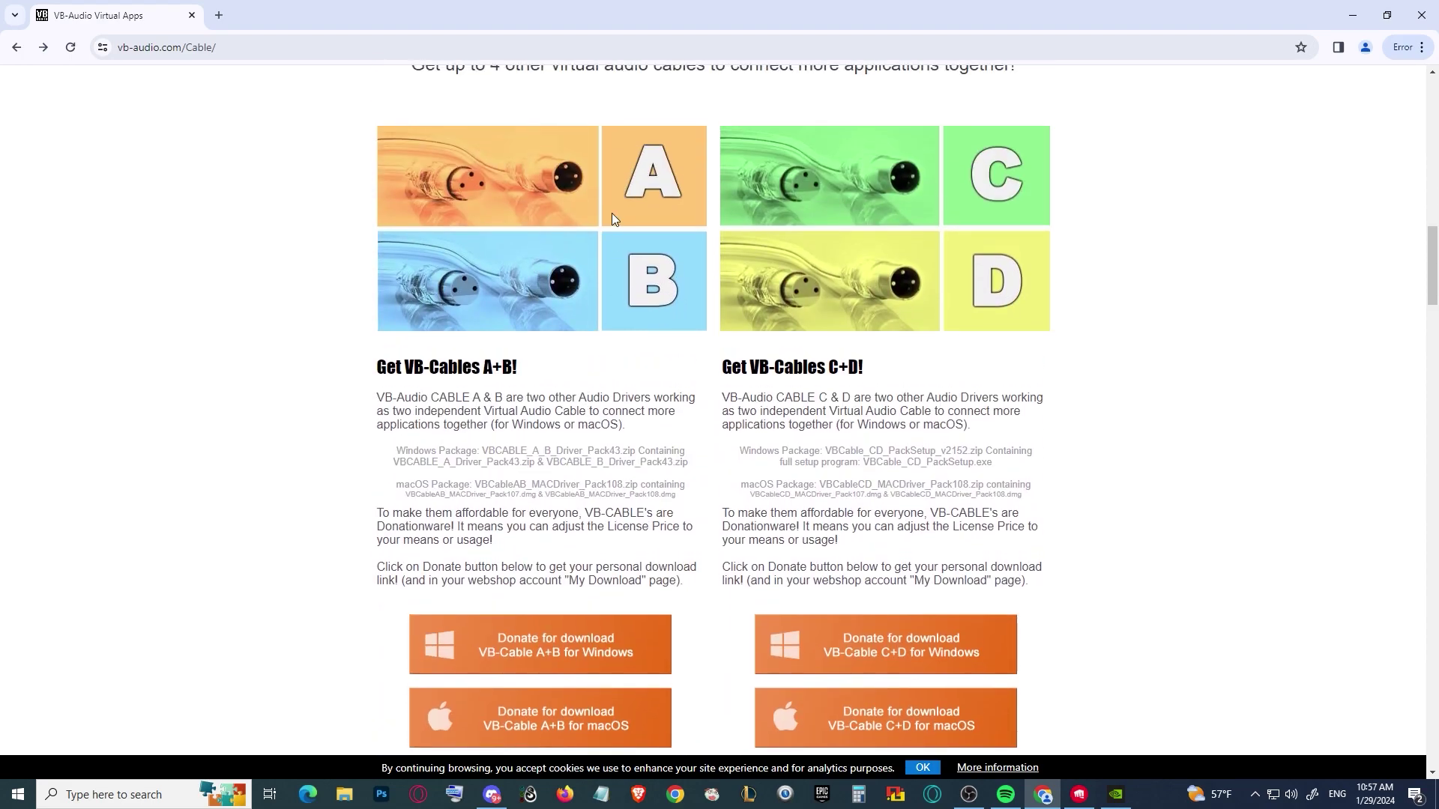
# Open the VB-Cable A+B shop listing, pick the P1 5,00 € option, then go back
pyautogui.click(534, 653)
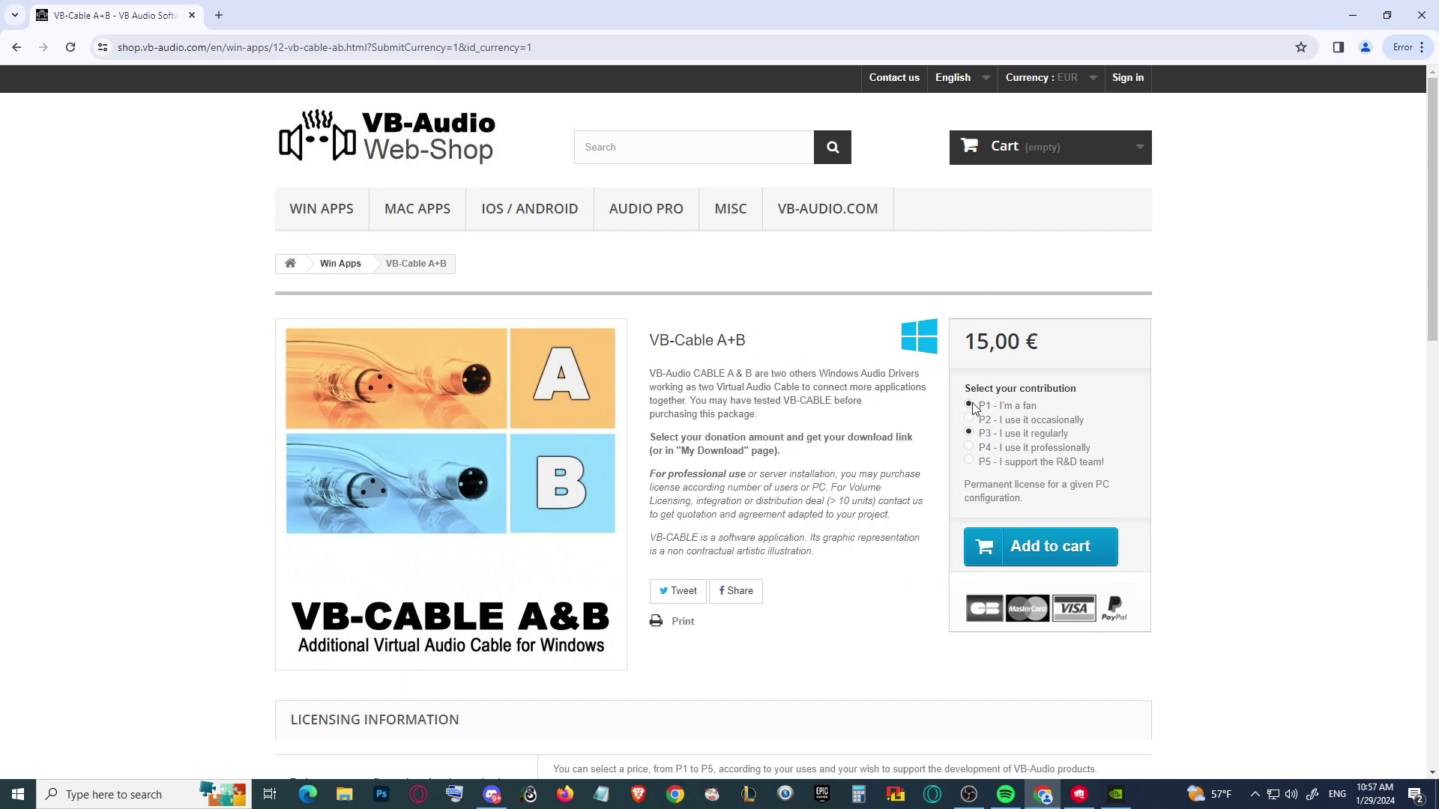
pyautogui.click(969, 407)
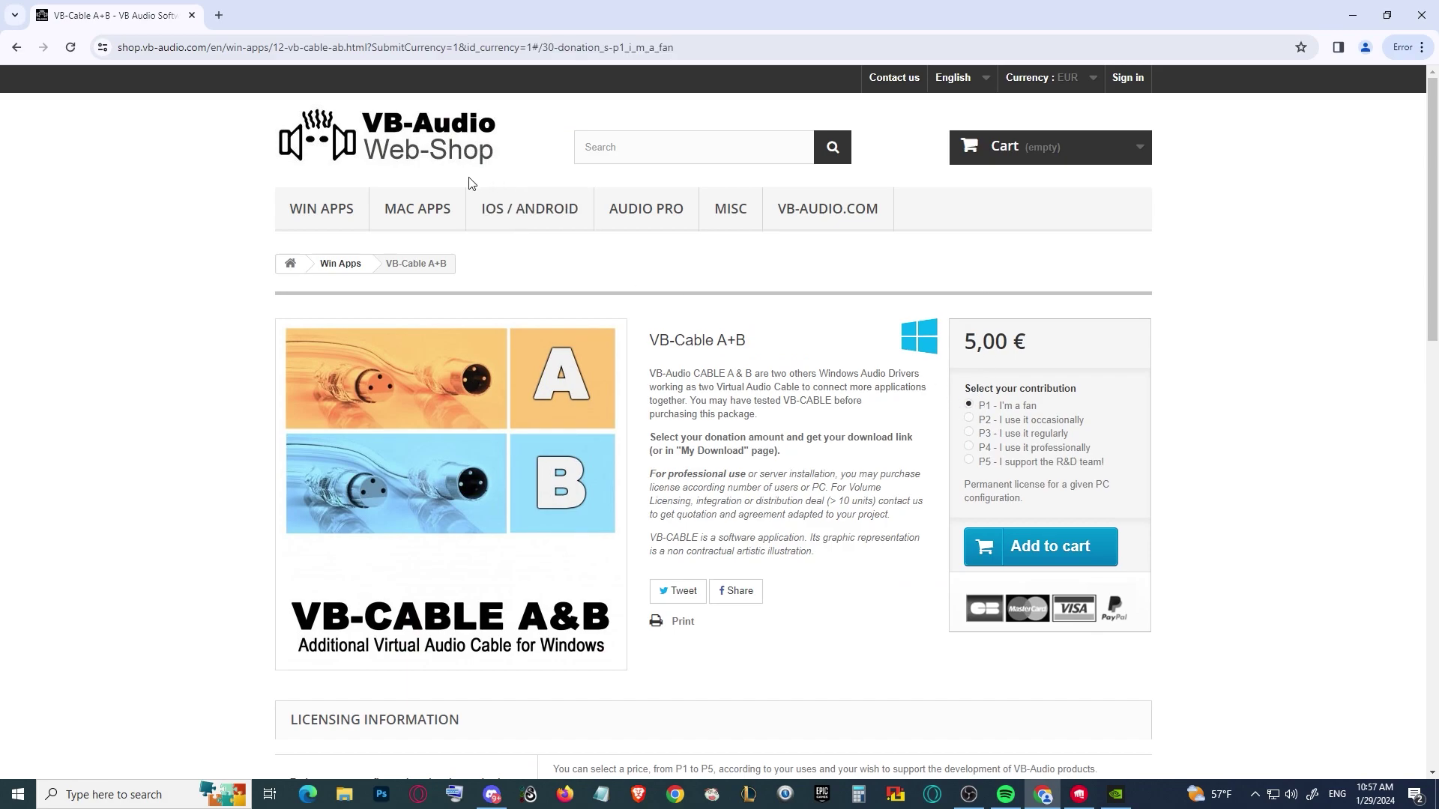
pyautogui.click(26, 48)
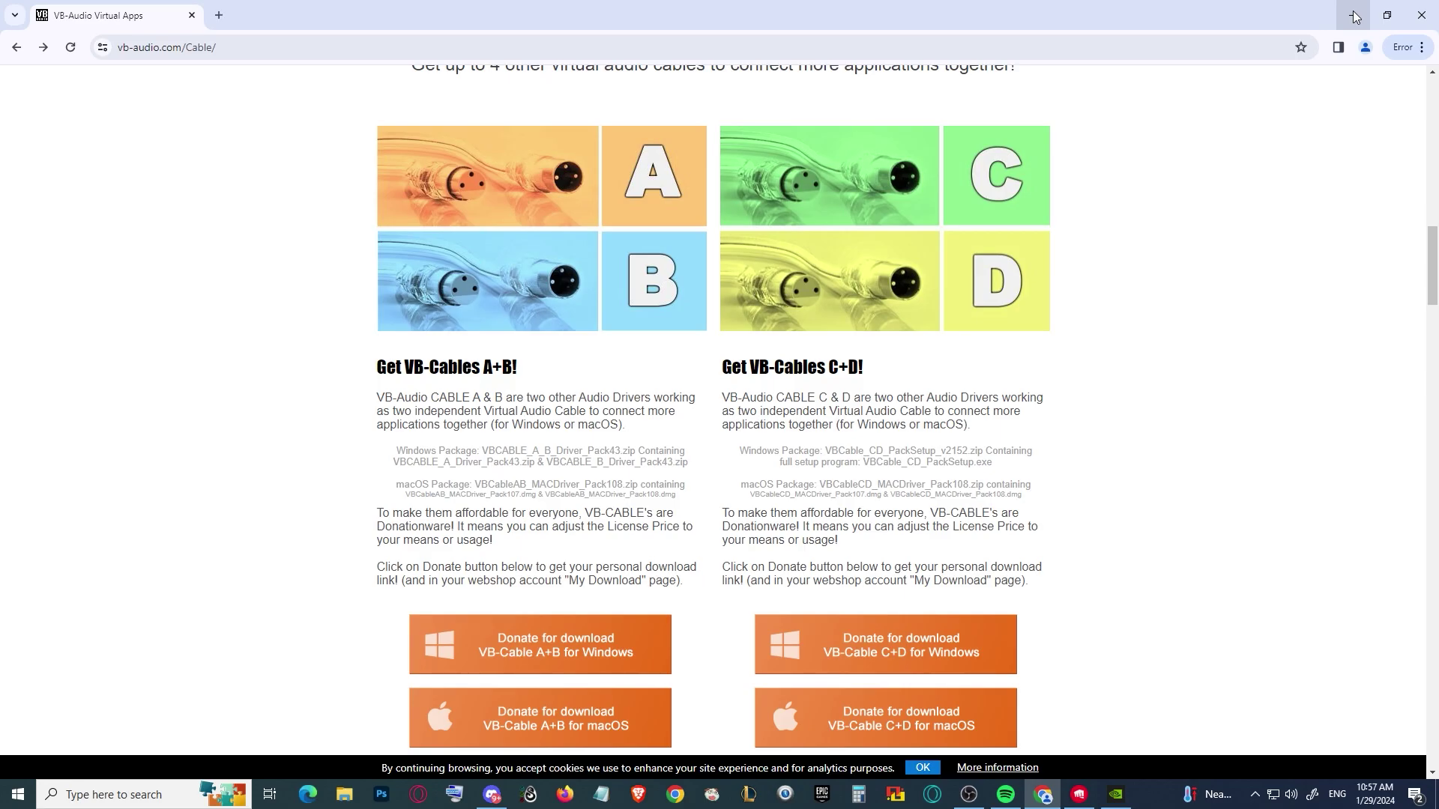
# Back in OBS, add an Audio Output Capture source 'Discord' using CABLE-B Input (VB-Audio Cable B)
pyautogui.click(1355, 16)
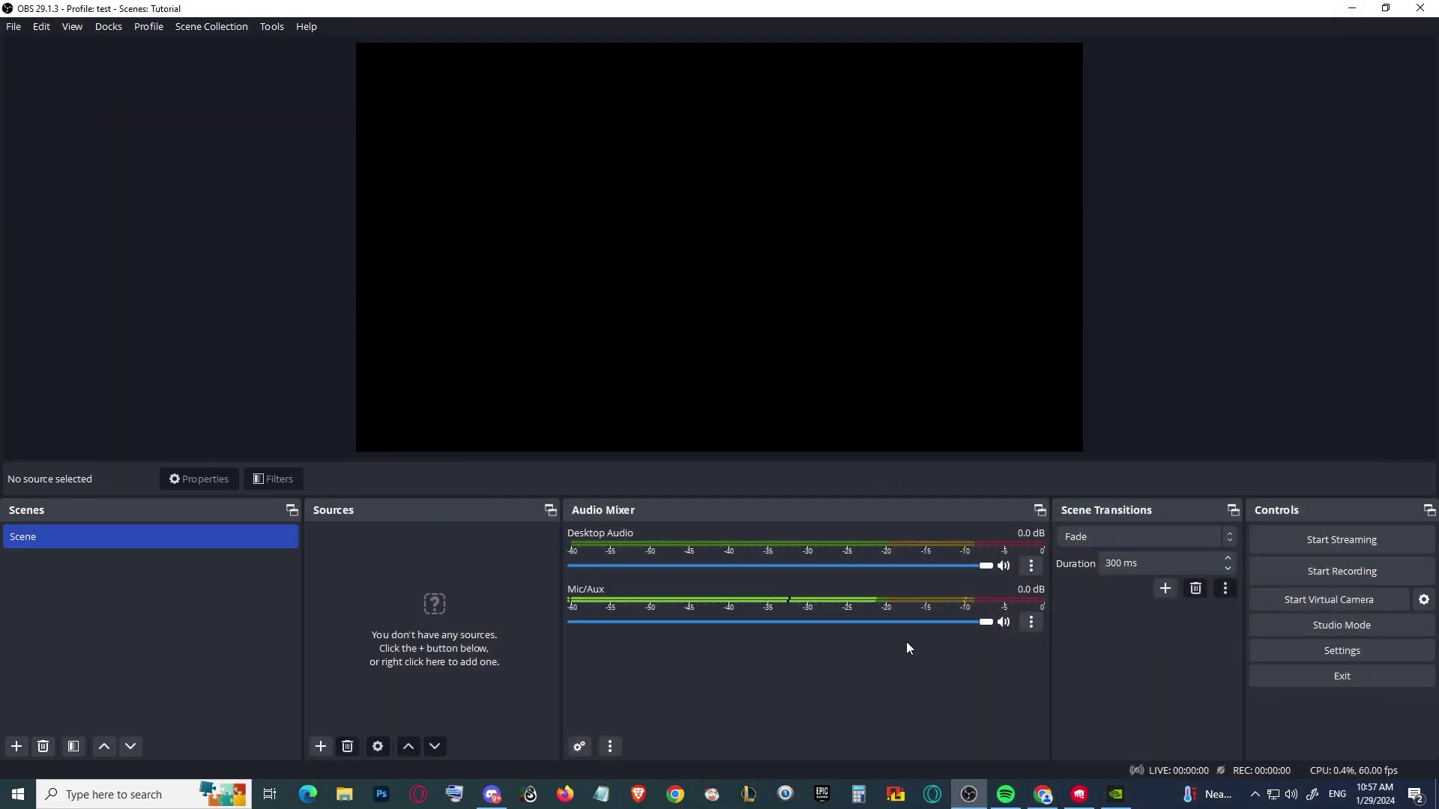
pyautogui.click(320, 746)
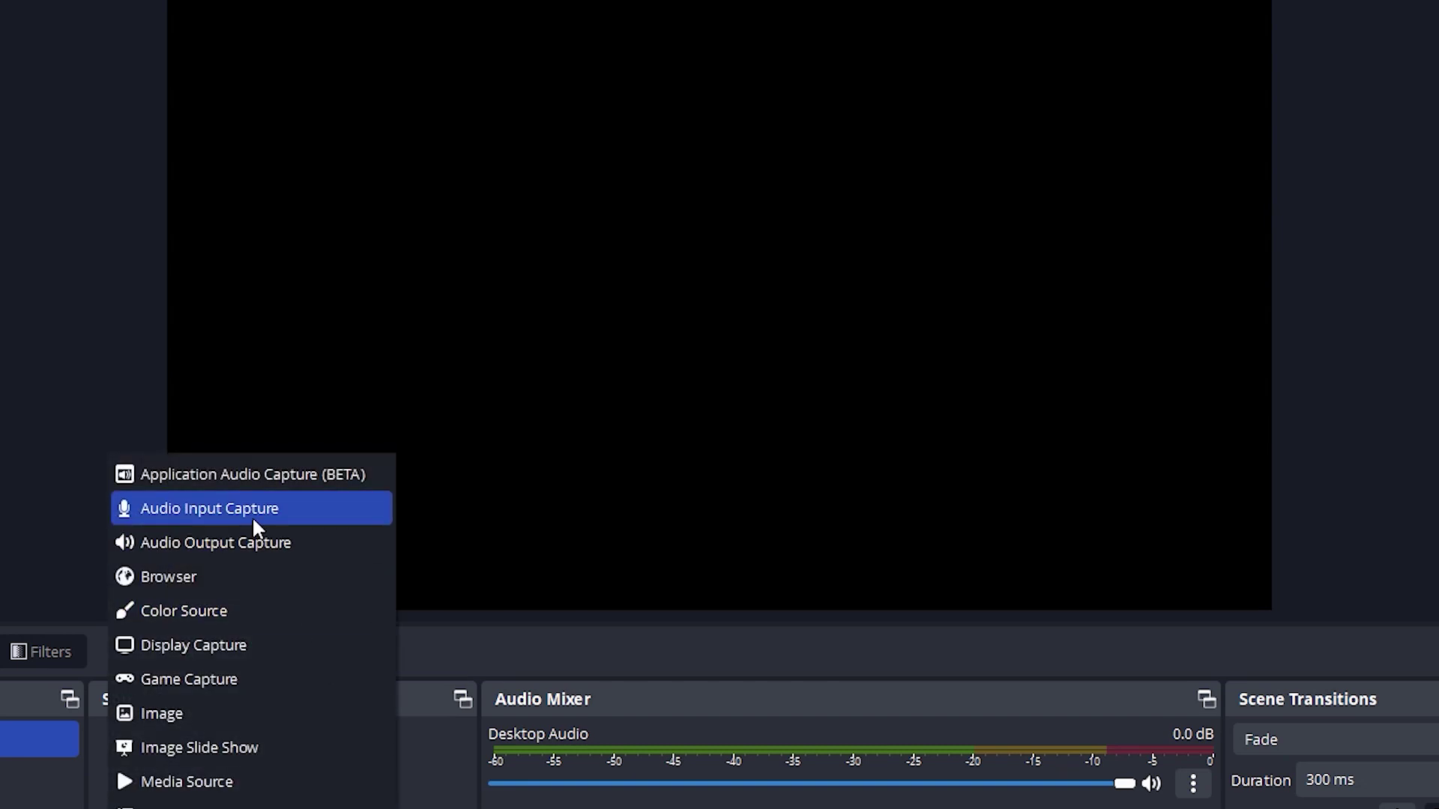
pyautogui.click(413, 408)
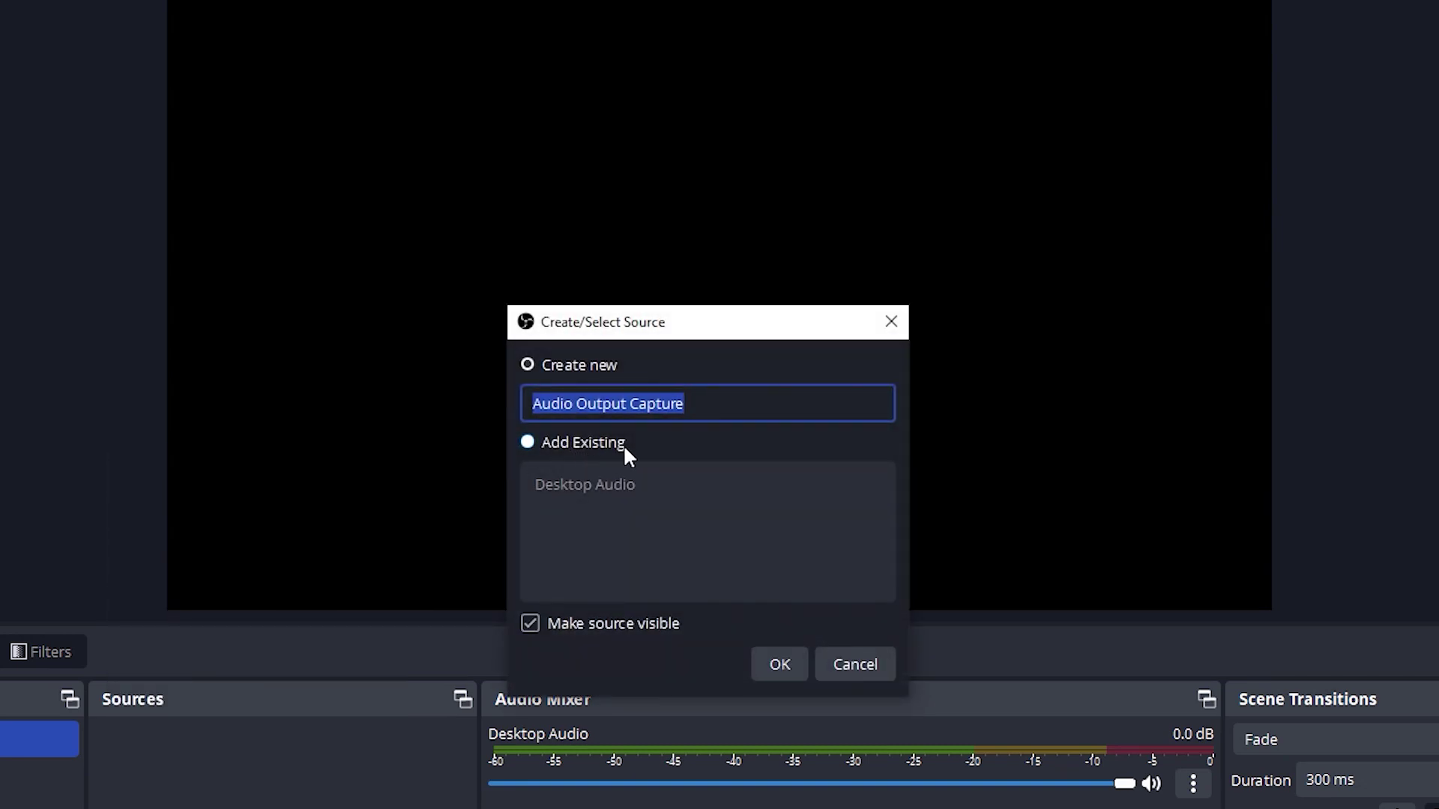
pyautogui.write('Discord')
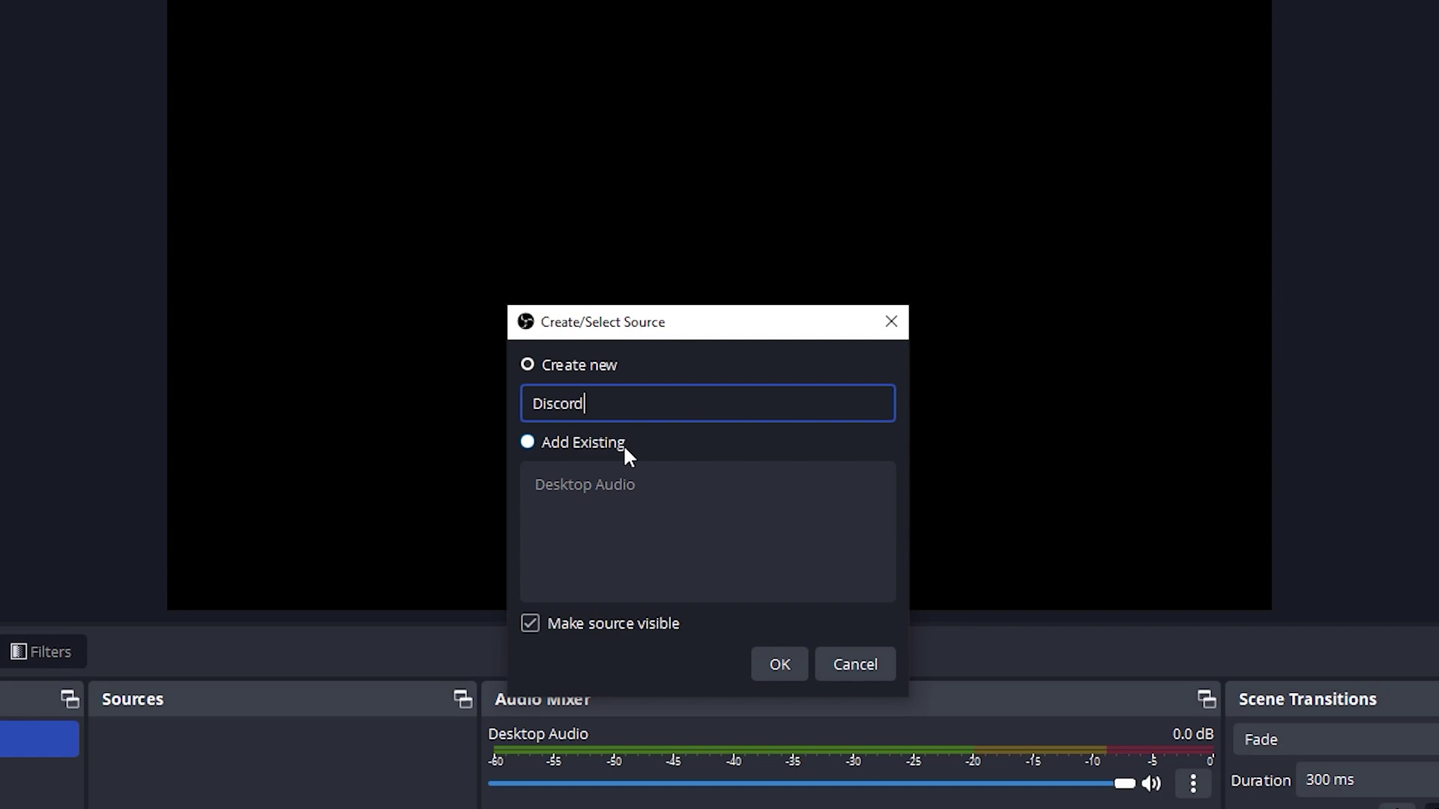
pyautogui.click(783, 663)
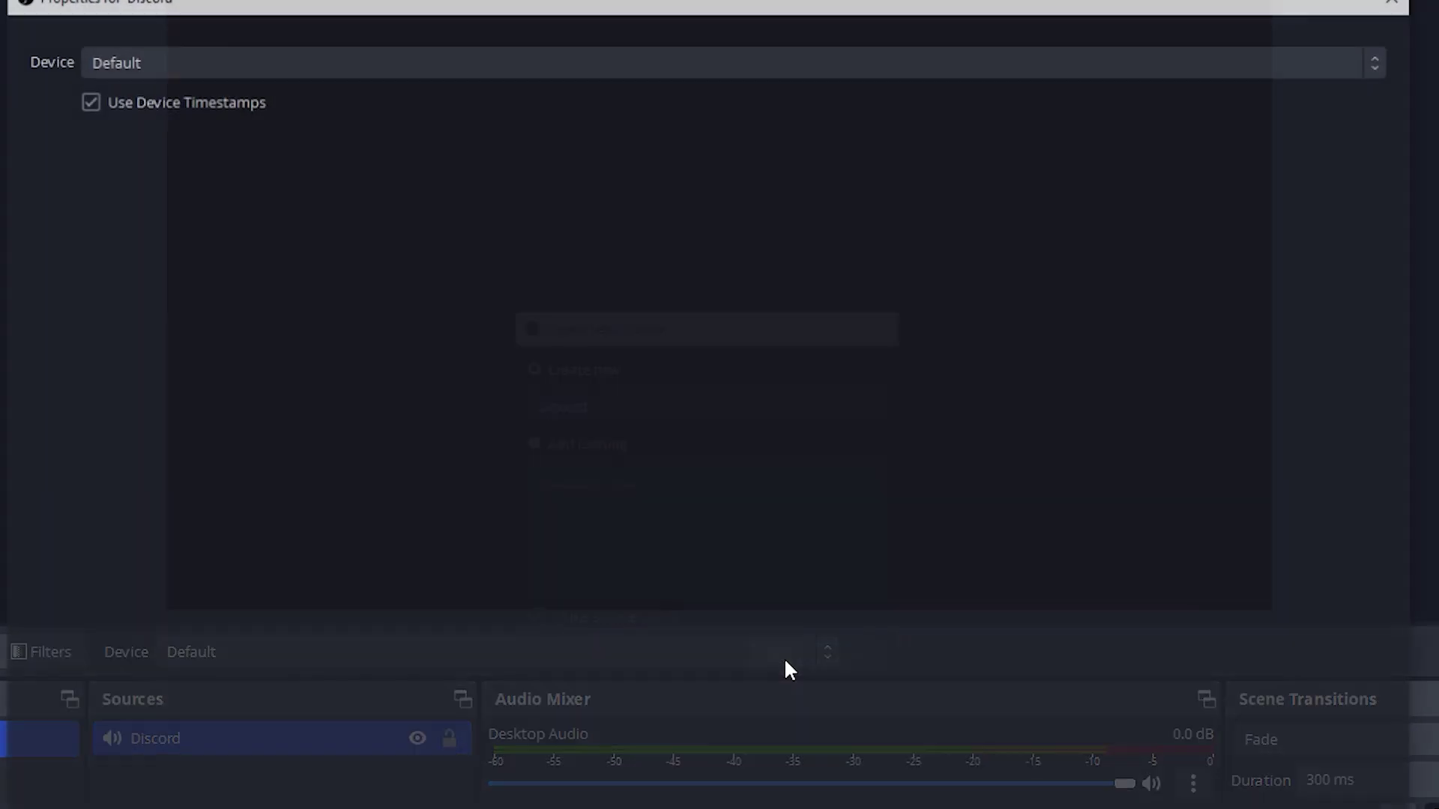
pyautogui.click(337, 57)
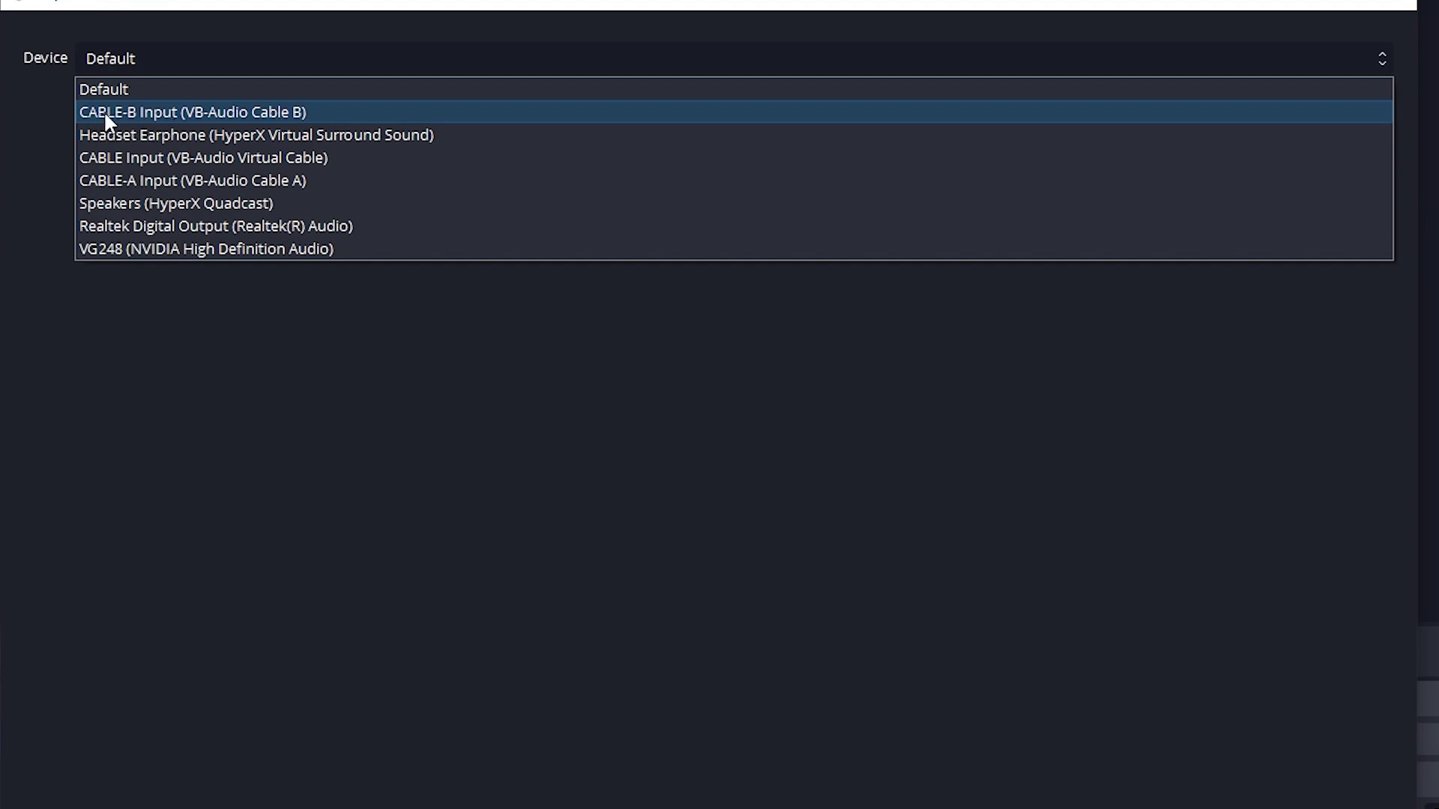
pyautogui.click(203, 112)
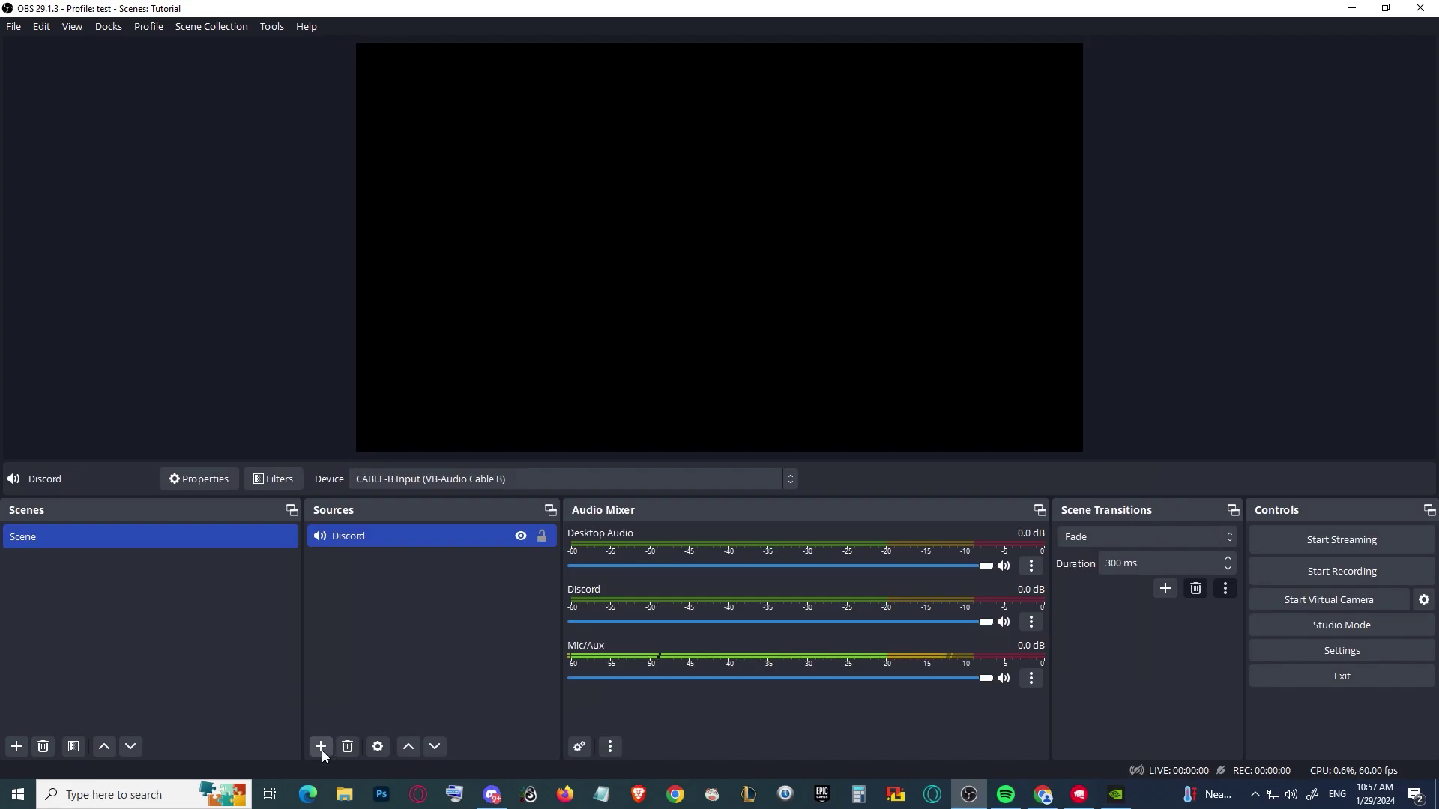
# Create an Audio Output Capture source 'Spotify Audio' set to CABLE-A Input and accept its properties
pyautogui.click(318, 748)
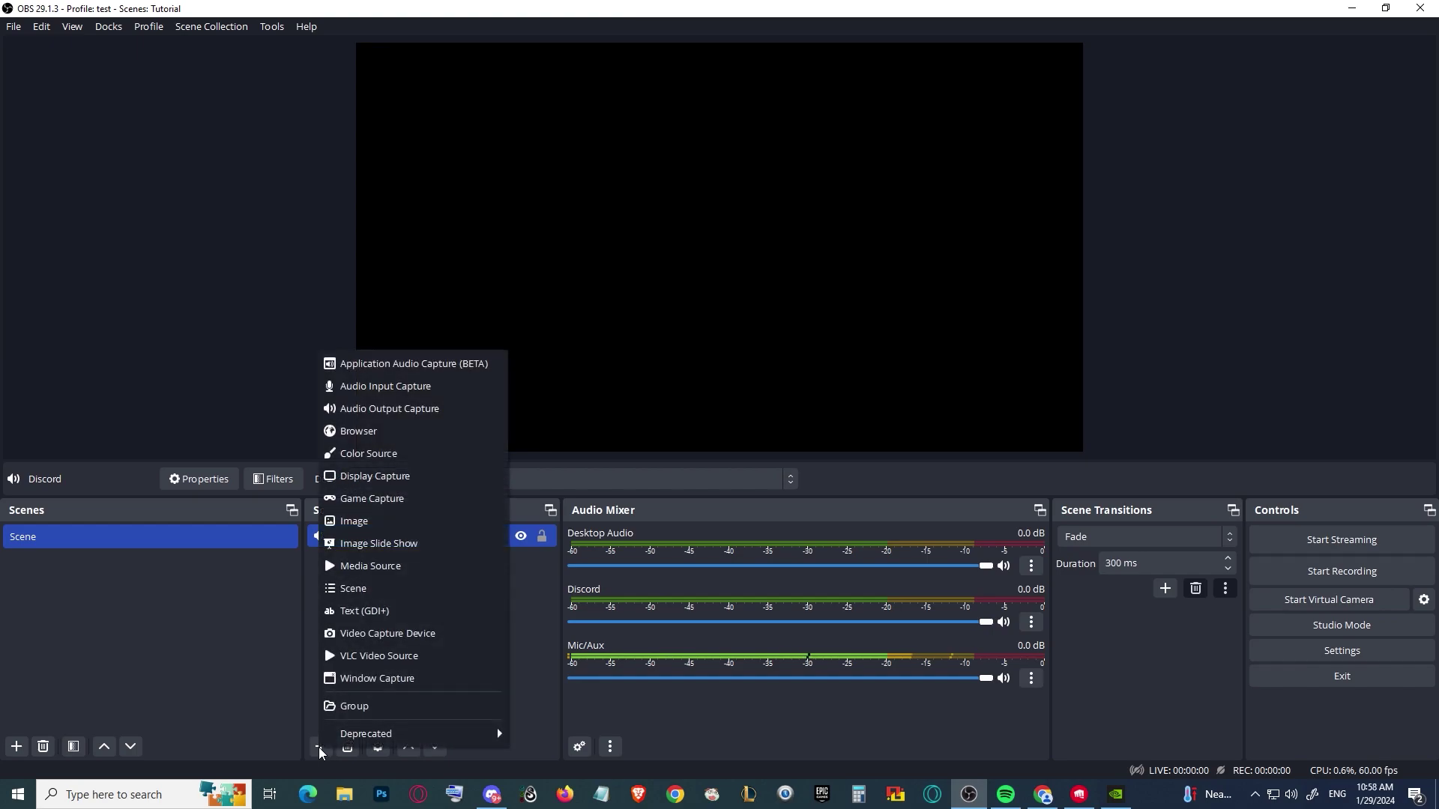
pyautogui.click(383, 409)
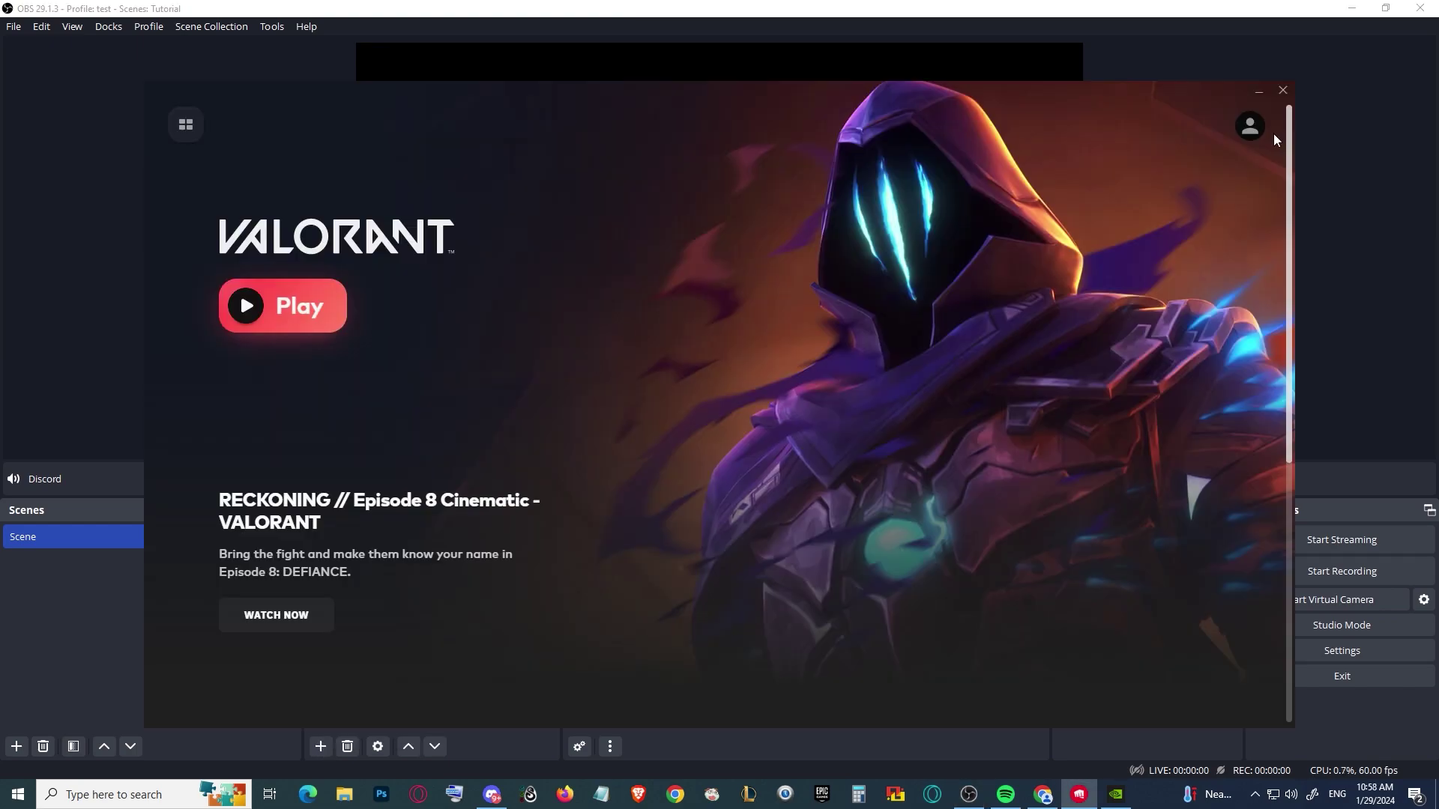
pyautogui.click(1259, 91)
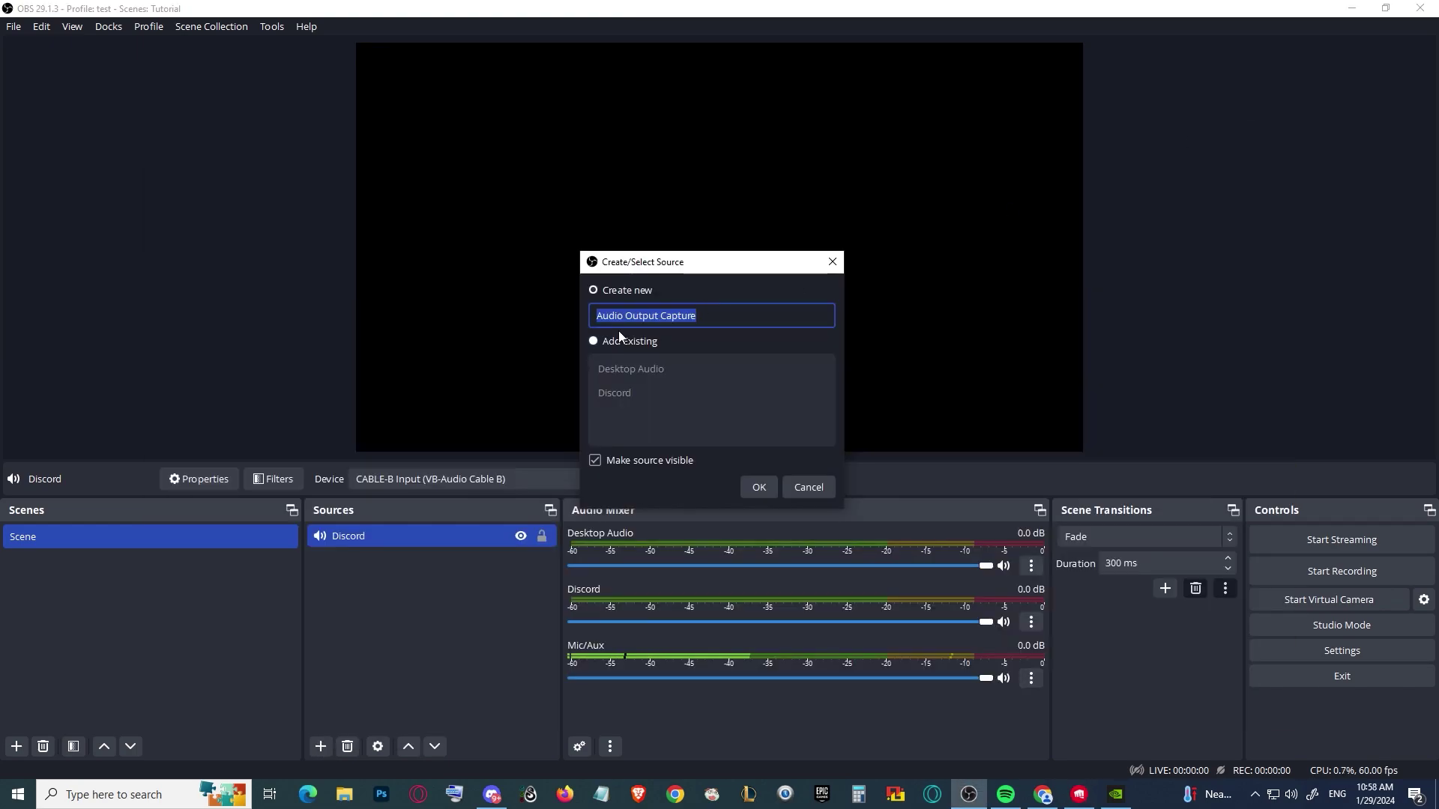
pyautogui.write('Spotif')
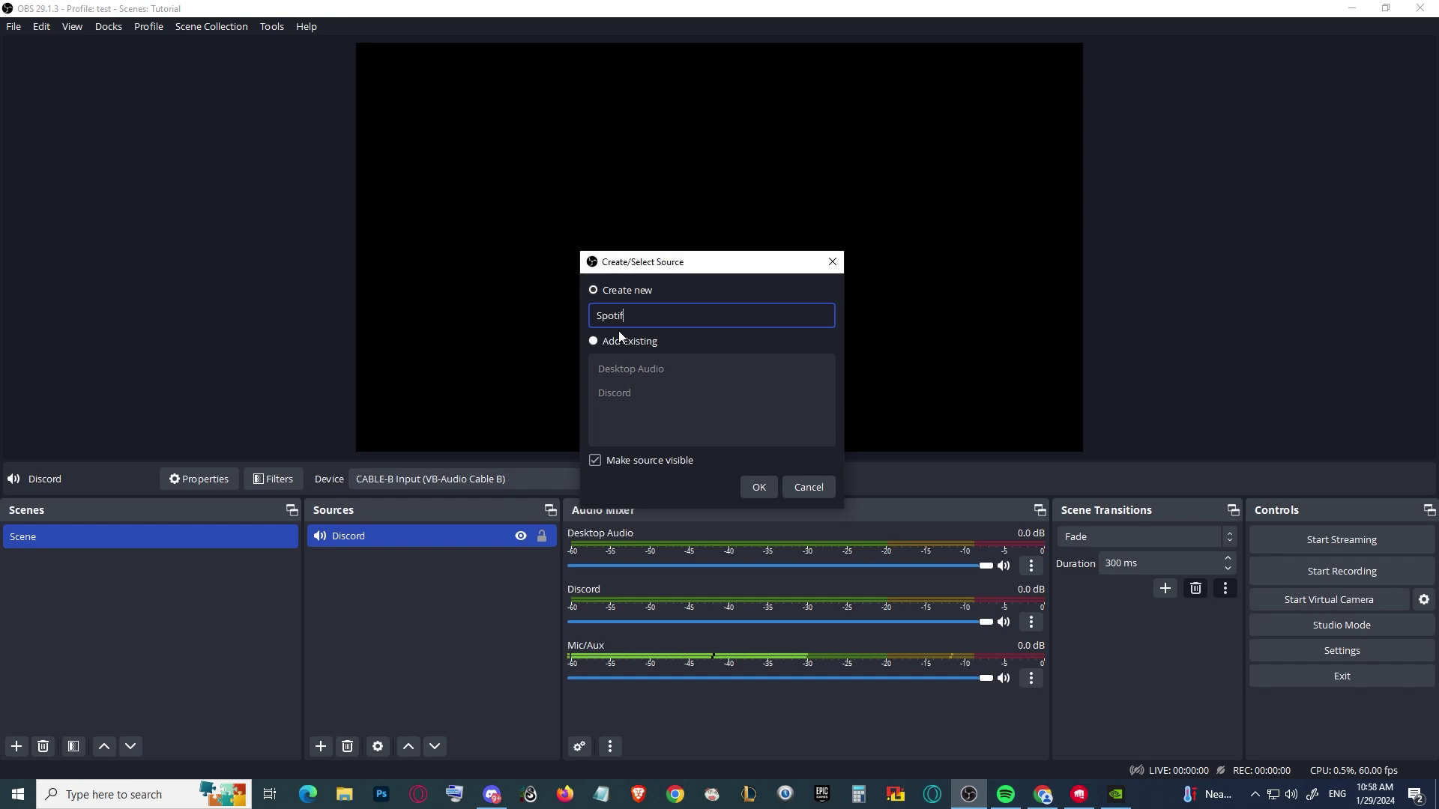
pyautogui.write('y Audio')
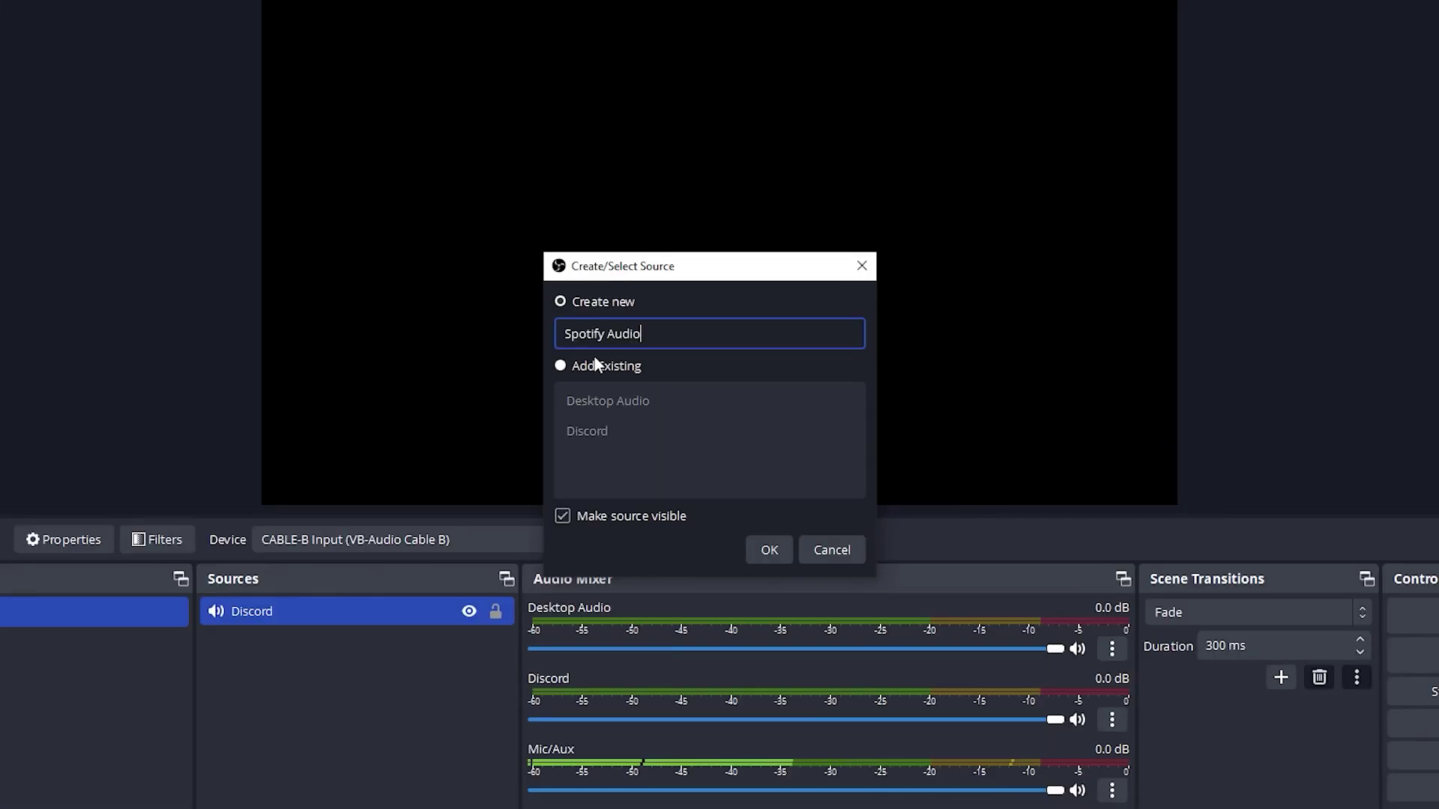
pyautogui.click(758, 487)
pyautogui.click(295, 41)
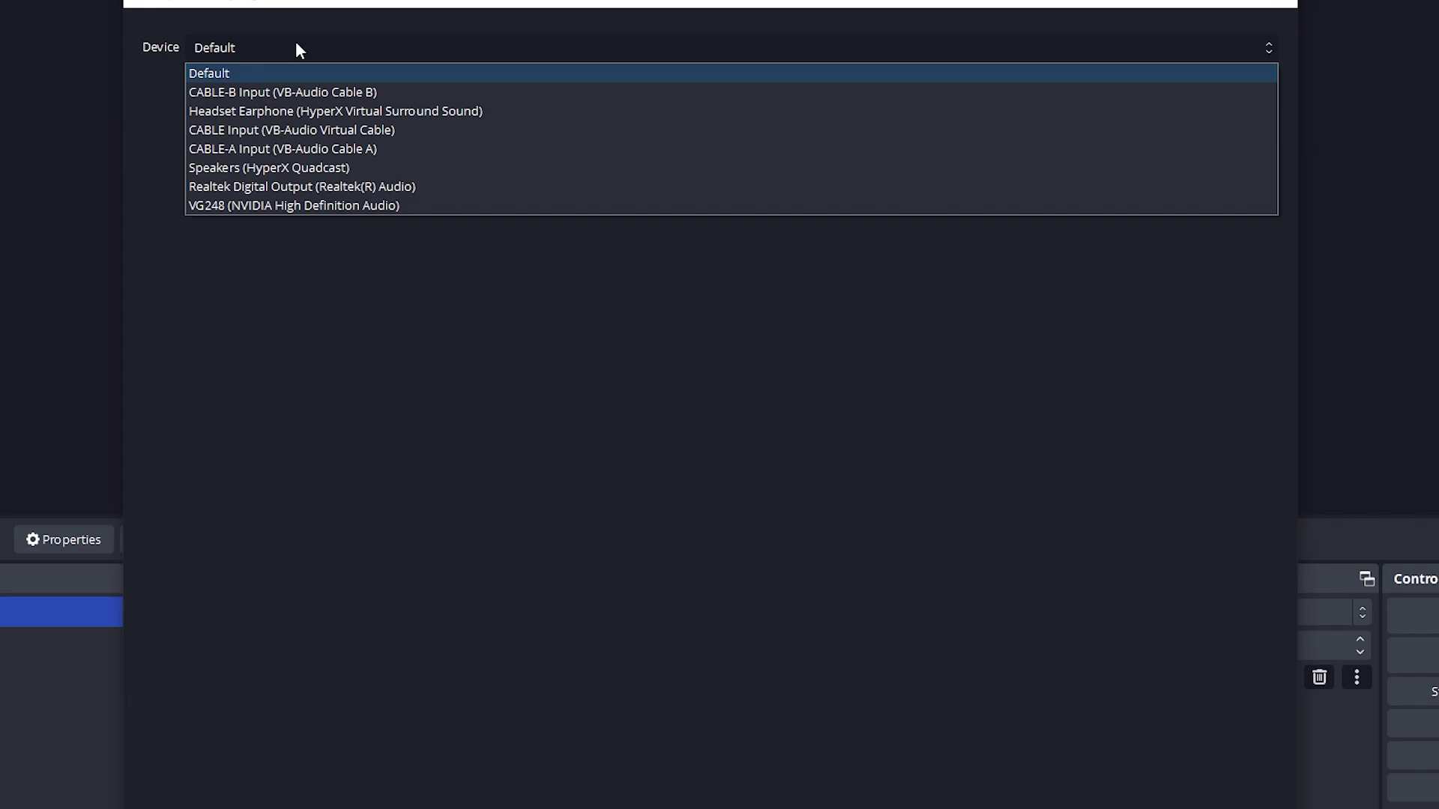
pyautogui.click(255, 150)
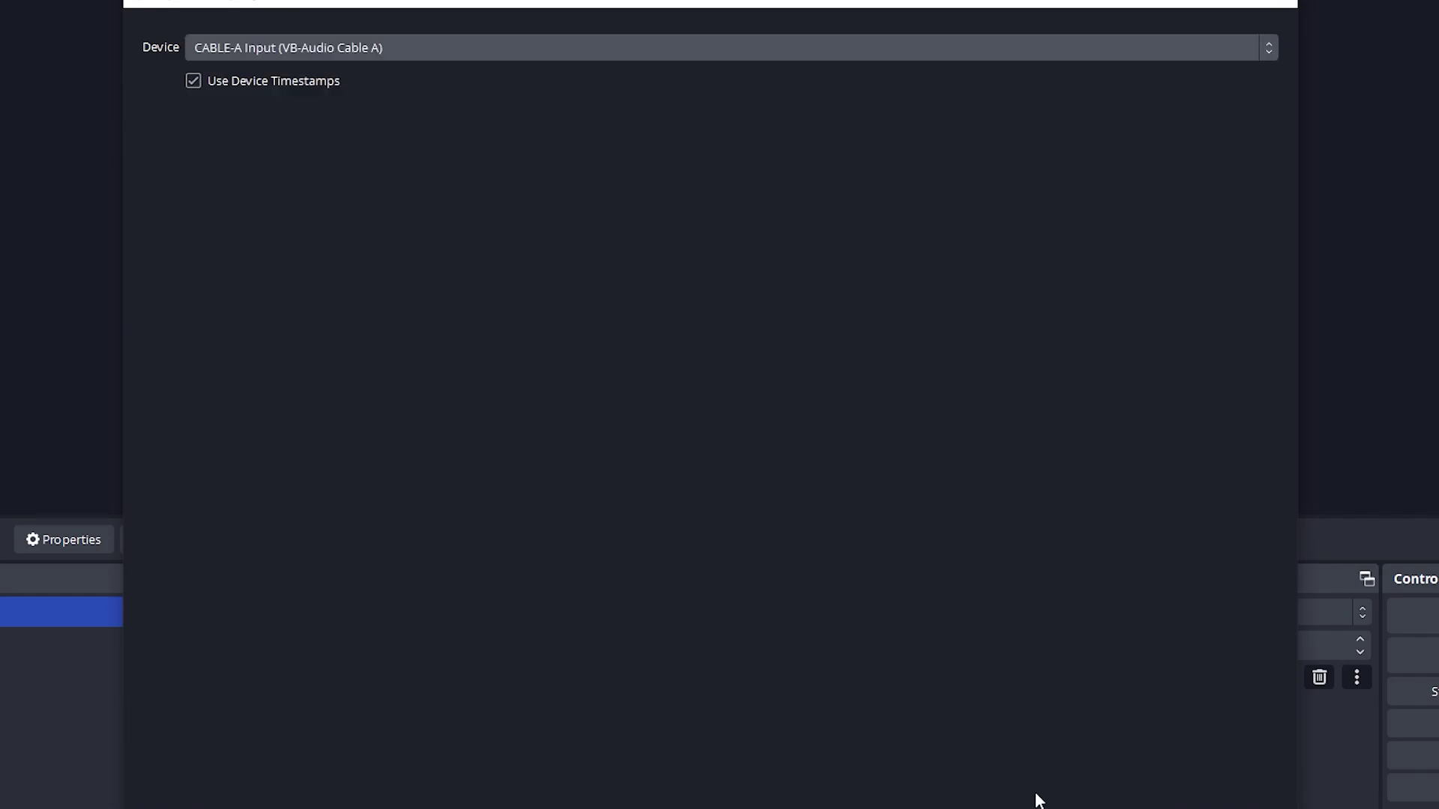
pyautogui.press('Return')
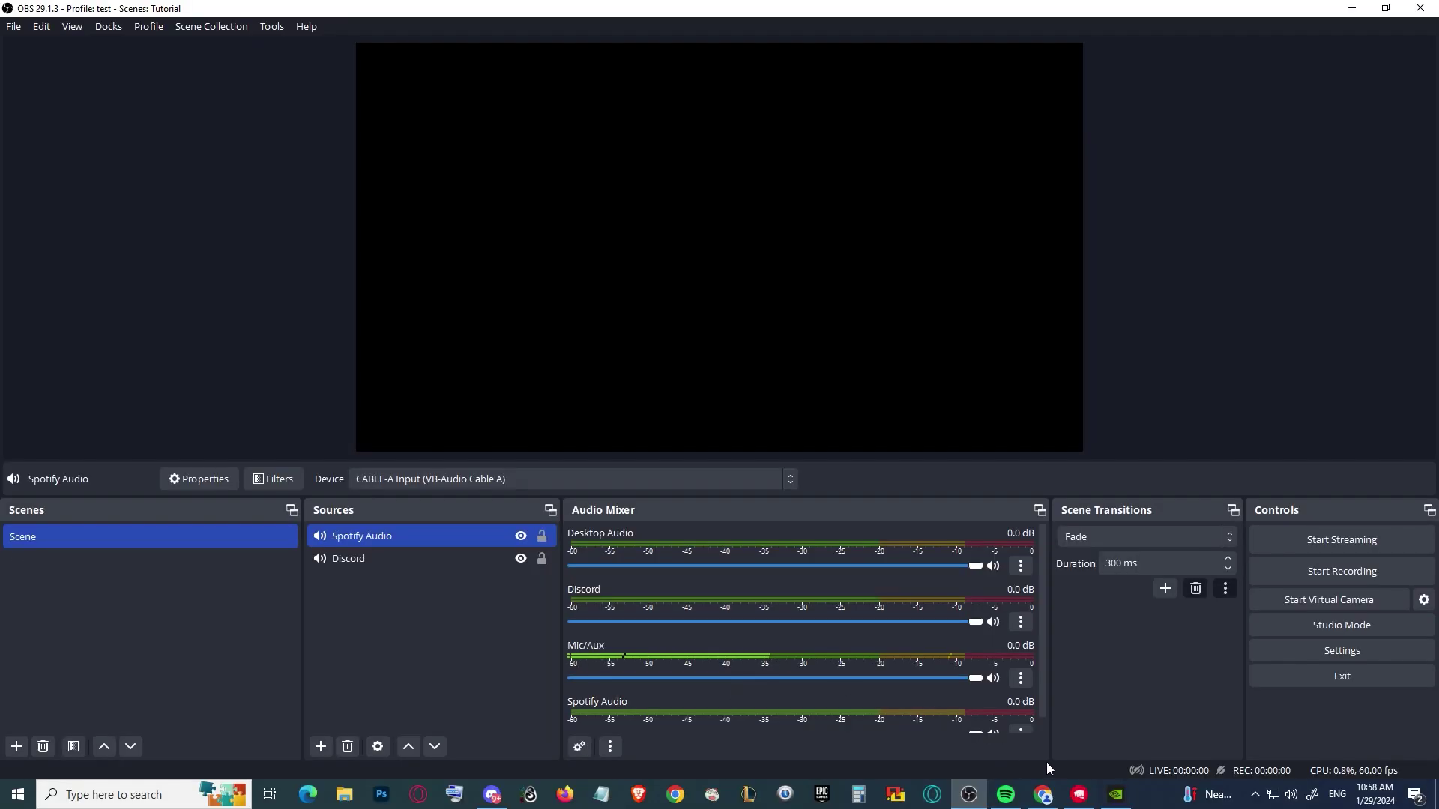
# Open Windows Sound settings from the taskbar speaker icon's menu
pyautogui.click(1043, 795)
pyautogui.scroll(20, 777, 421)
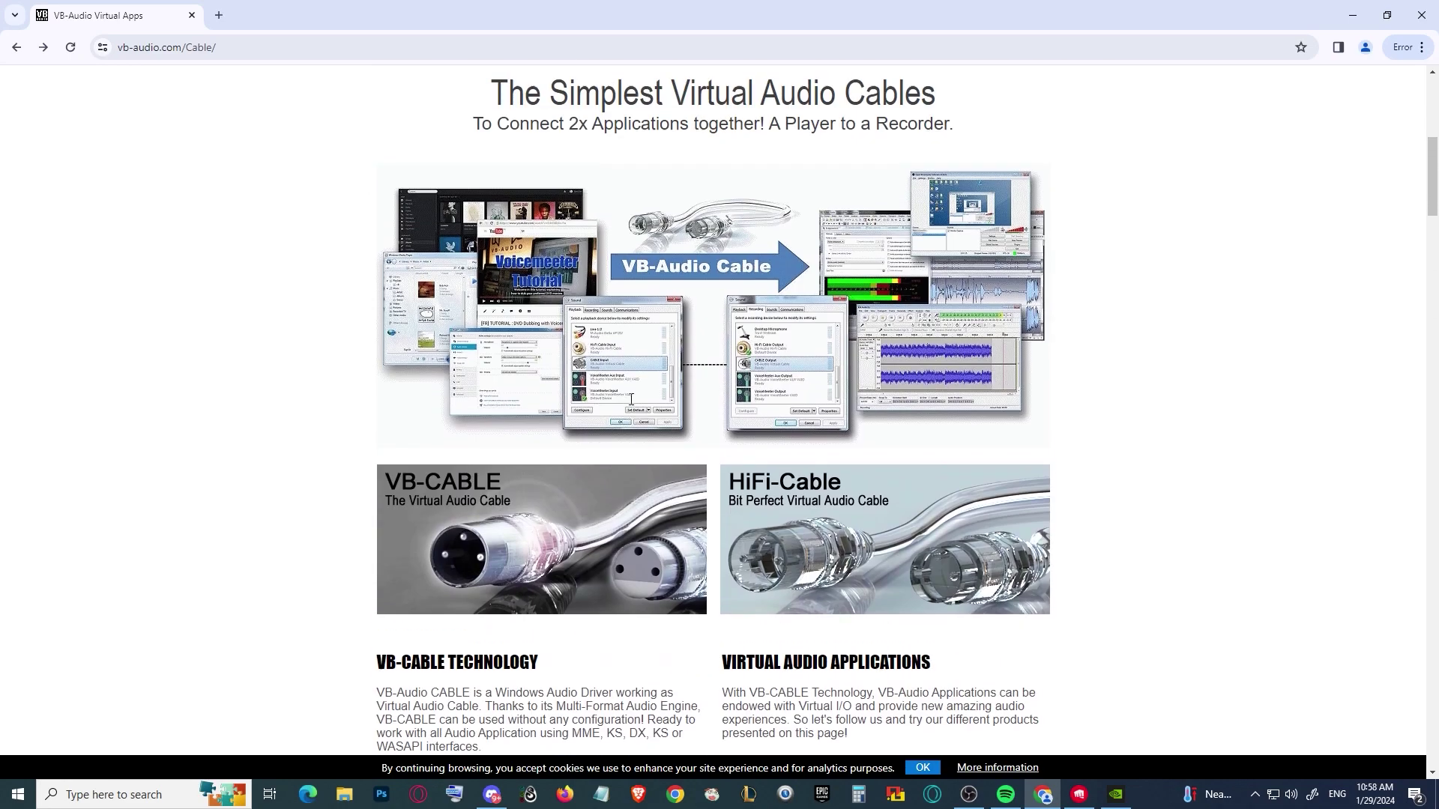
pyautogui.scroll(3, 778, 421)
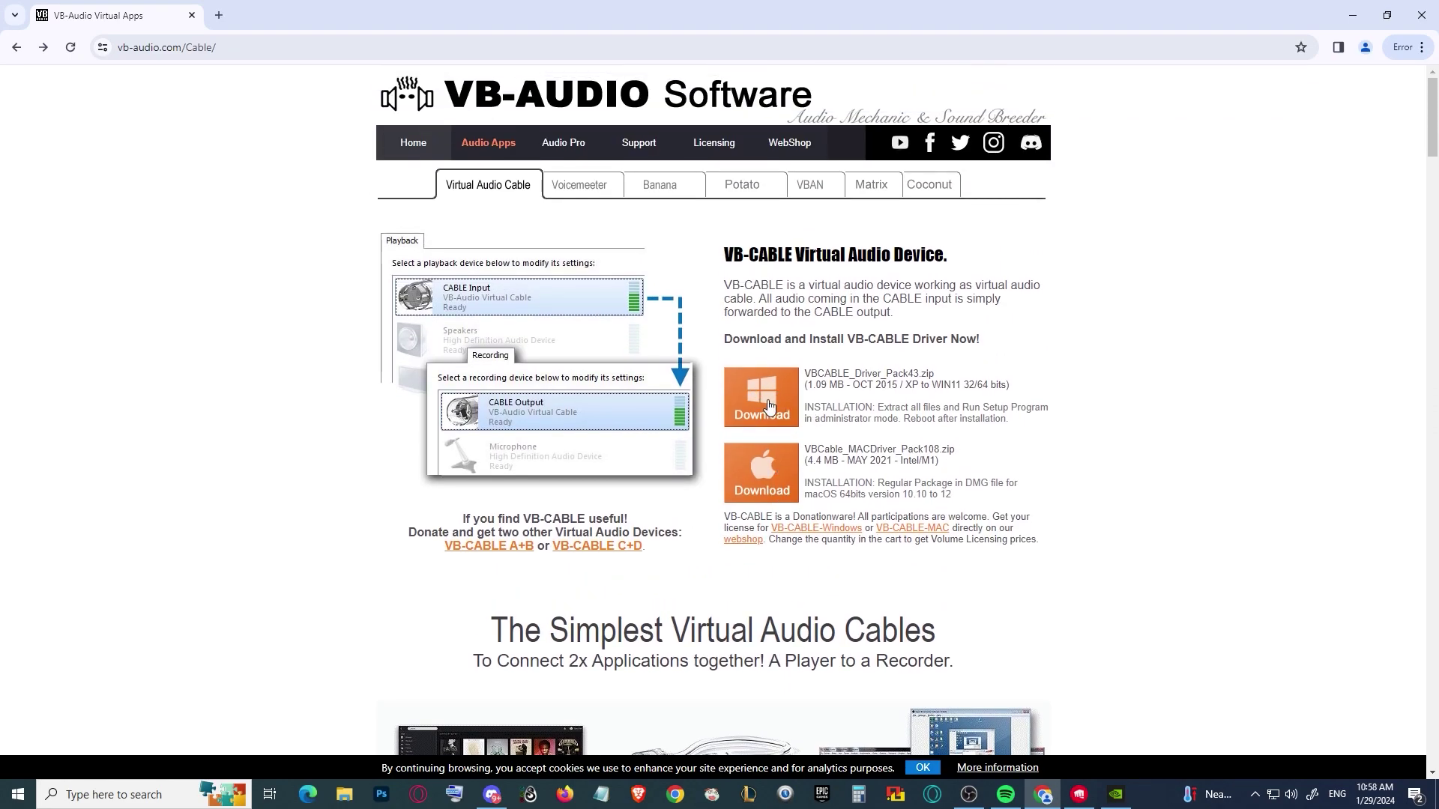
pyautogui.rightClick(1291, 794)
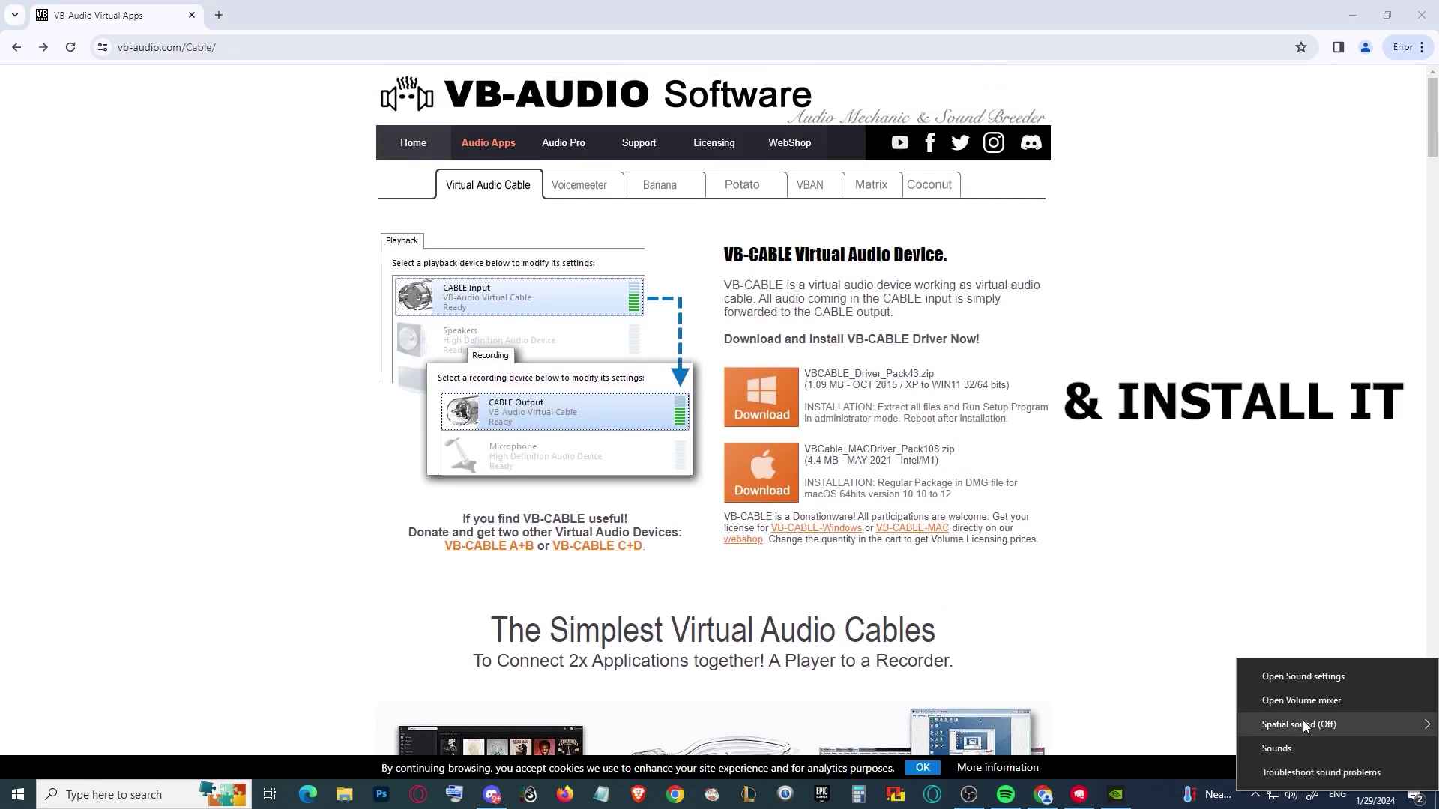
pyautogui.click(1300, 678)
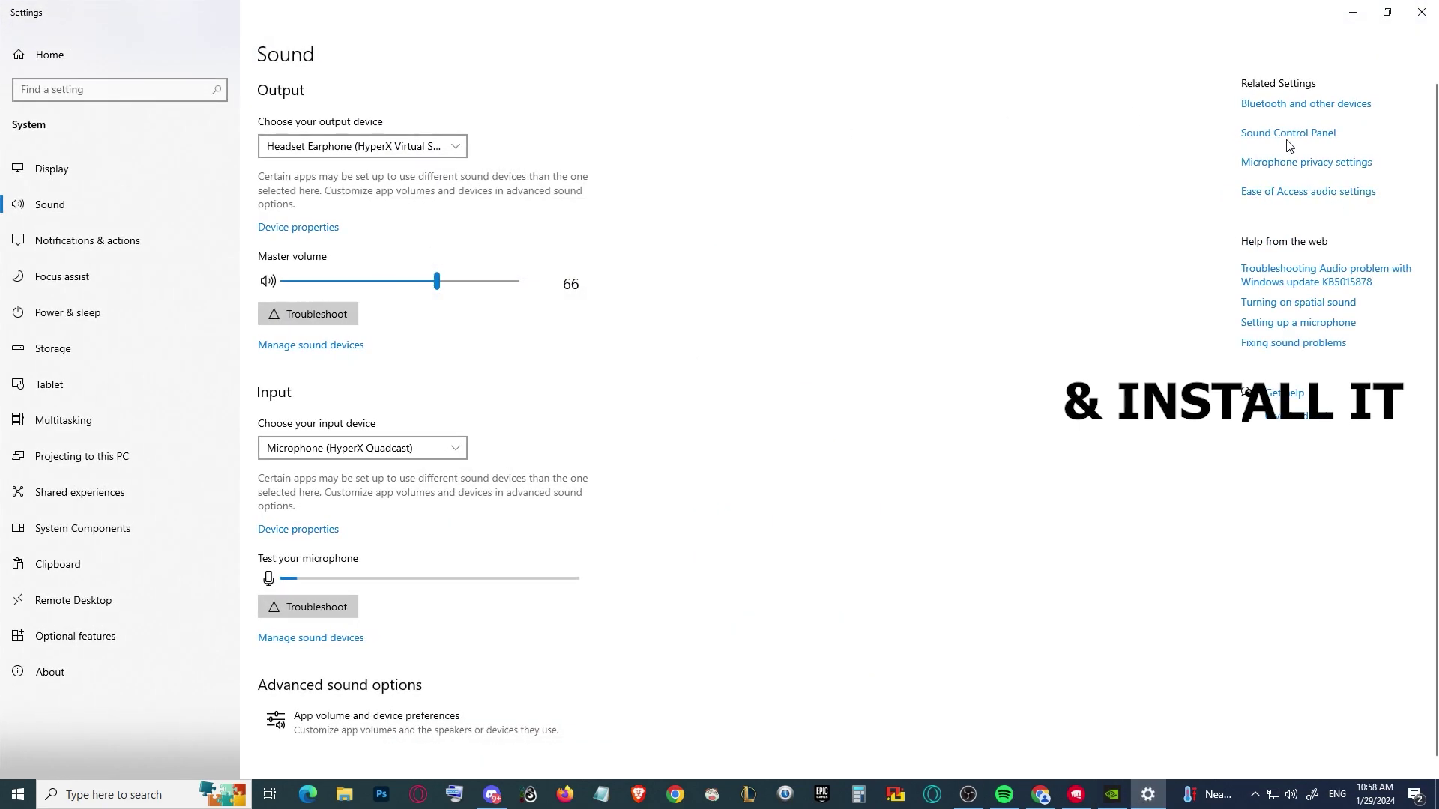
# Open the classic Sound control panel on the Recording tab and select CABLE Output
pyautogui.click(1291, 135)
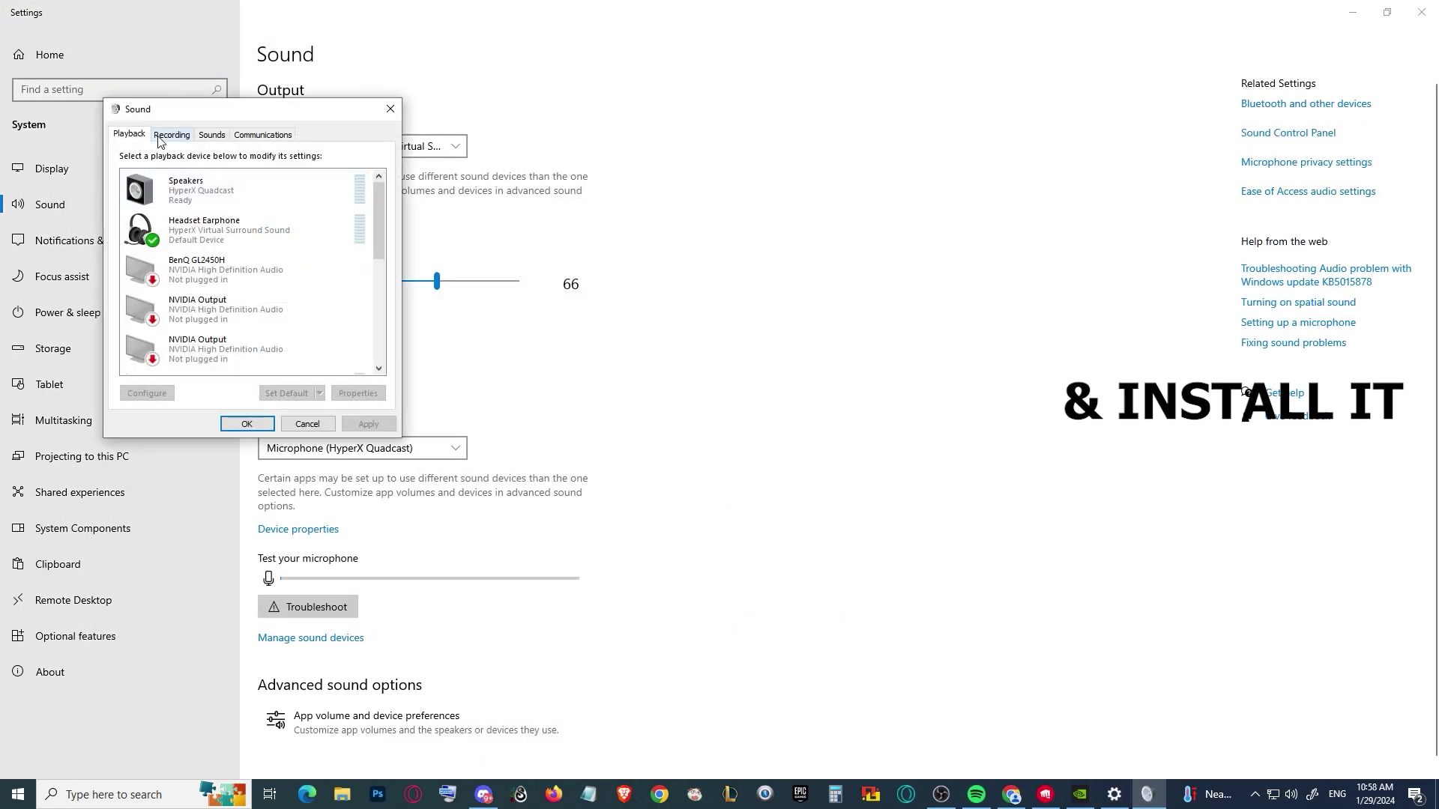
pyautogui.moveTo(251, 106); pyautogui.dragTo(896, 140)
pyautogui.click(815, 166)
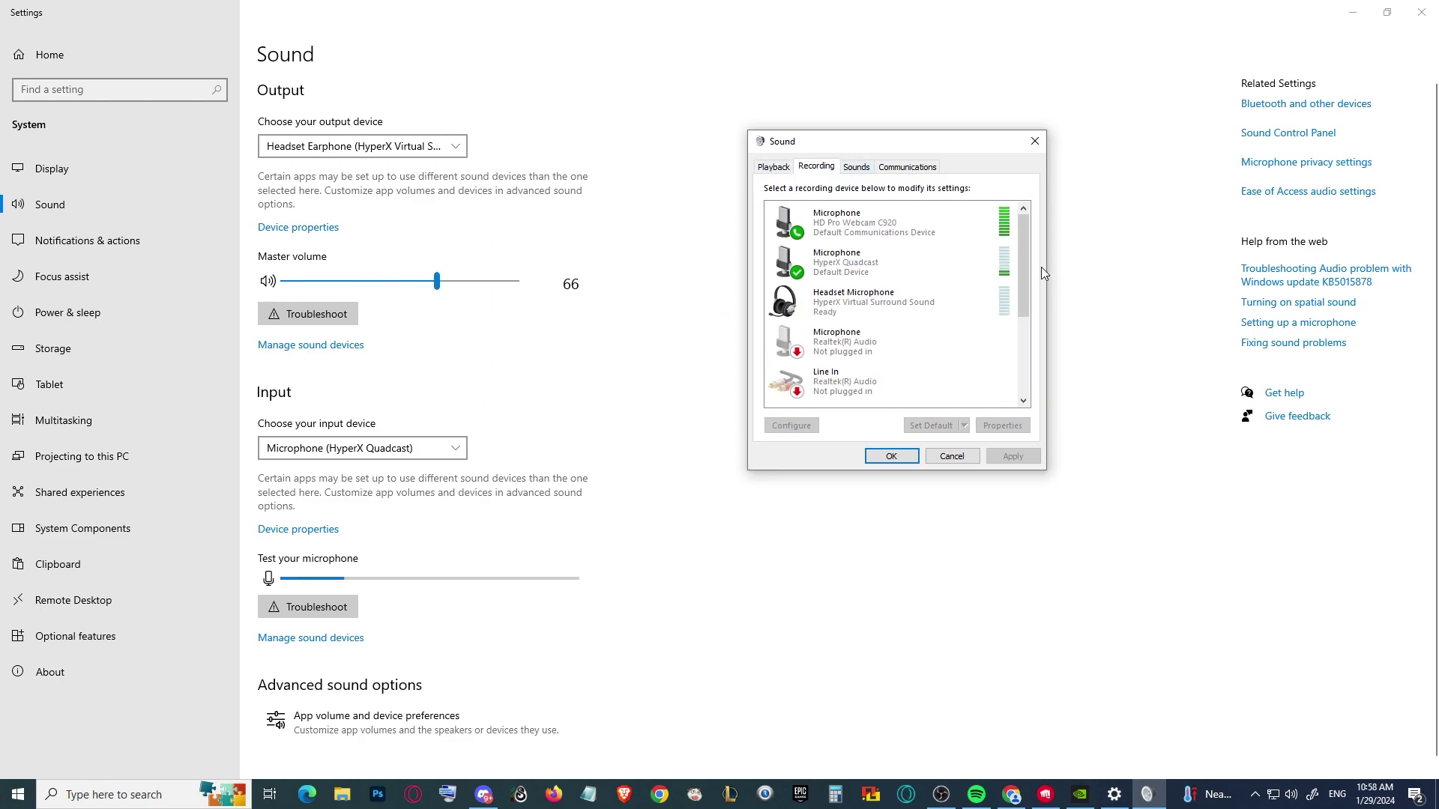
pyautogui.moveTo(1041, 267); pyautogui.dragTo(1039, 373)
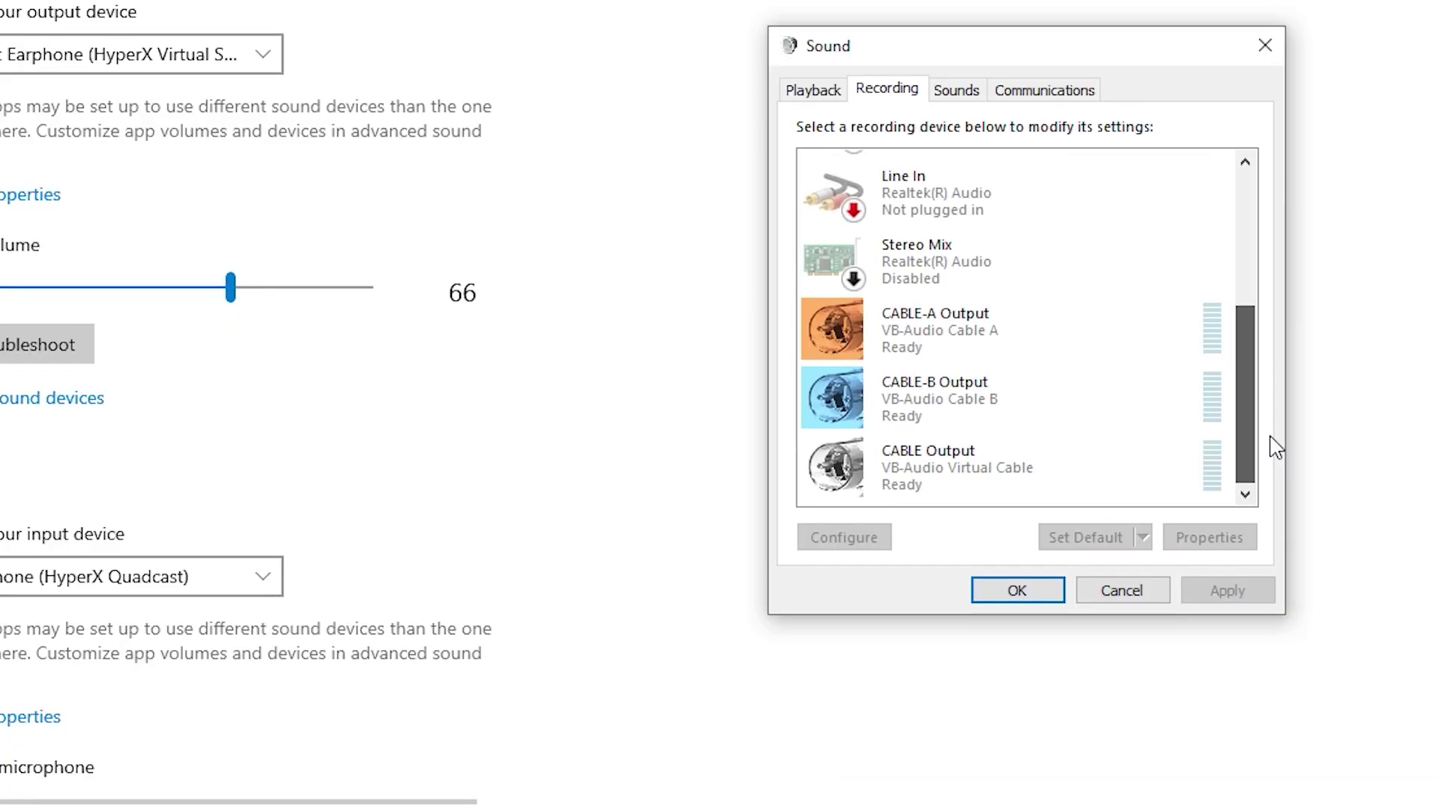
pyautogui.click(930, 481)
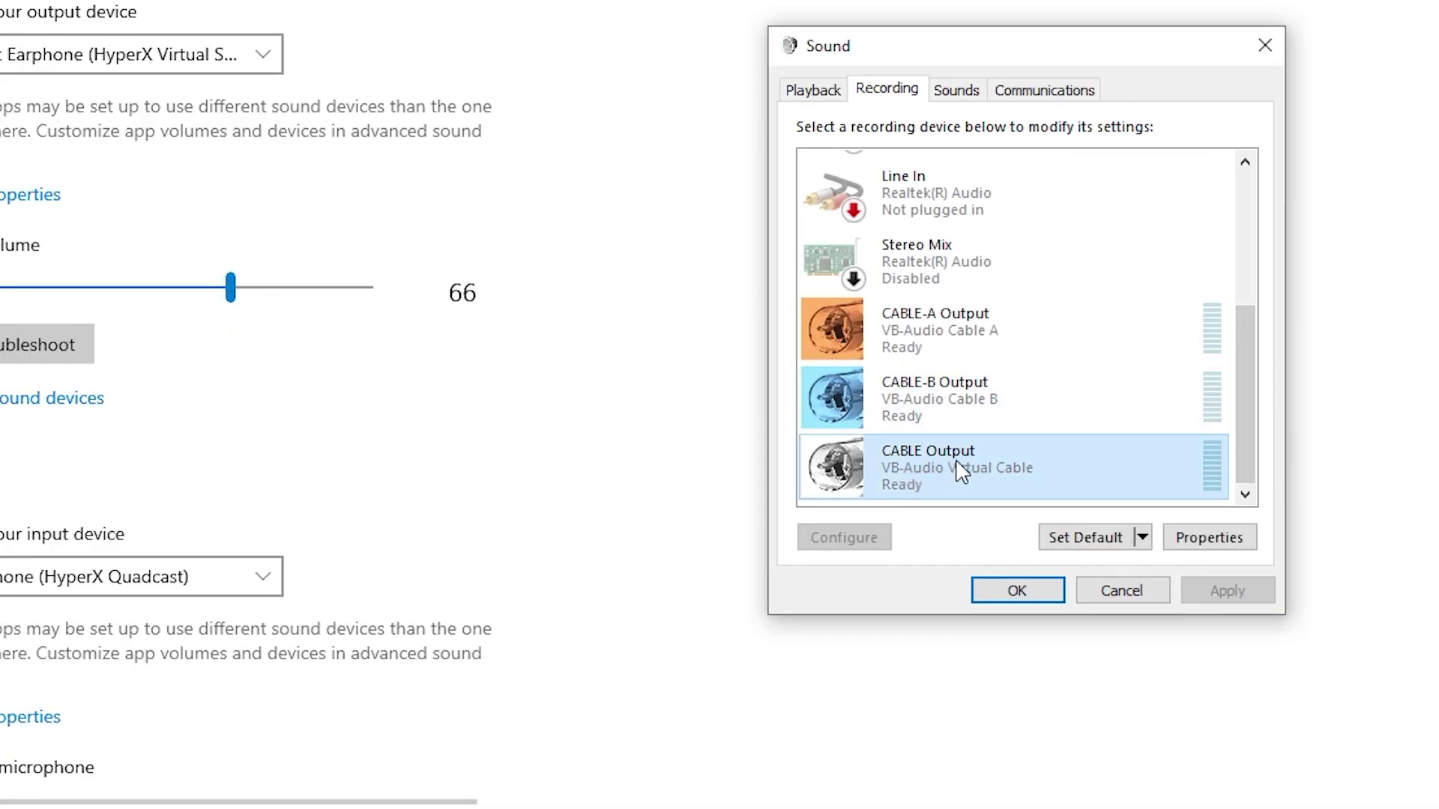
# Compare the CABLE-A, CABLE-B and CABLE Output recording devices, ending with CABLE Output selected
pyautogui.click(973, 334)
pyautogui.click(991, 413)
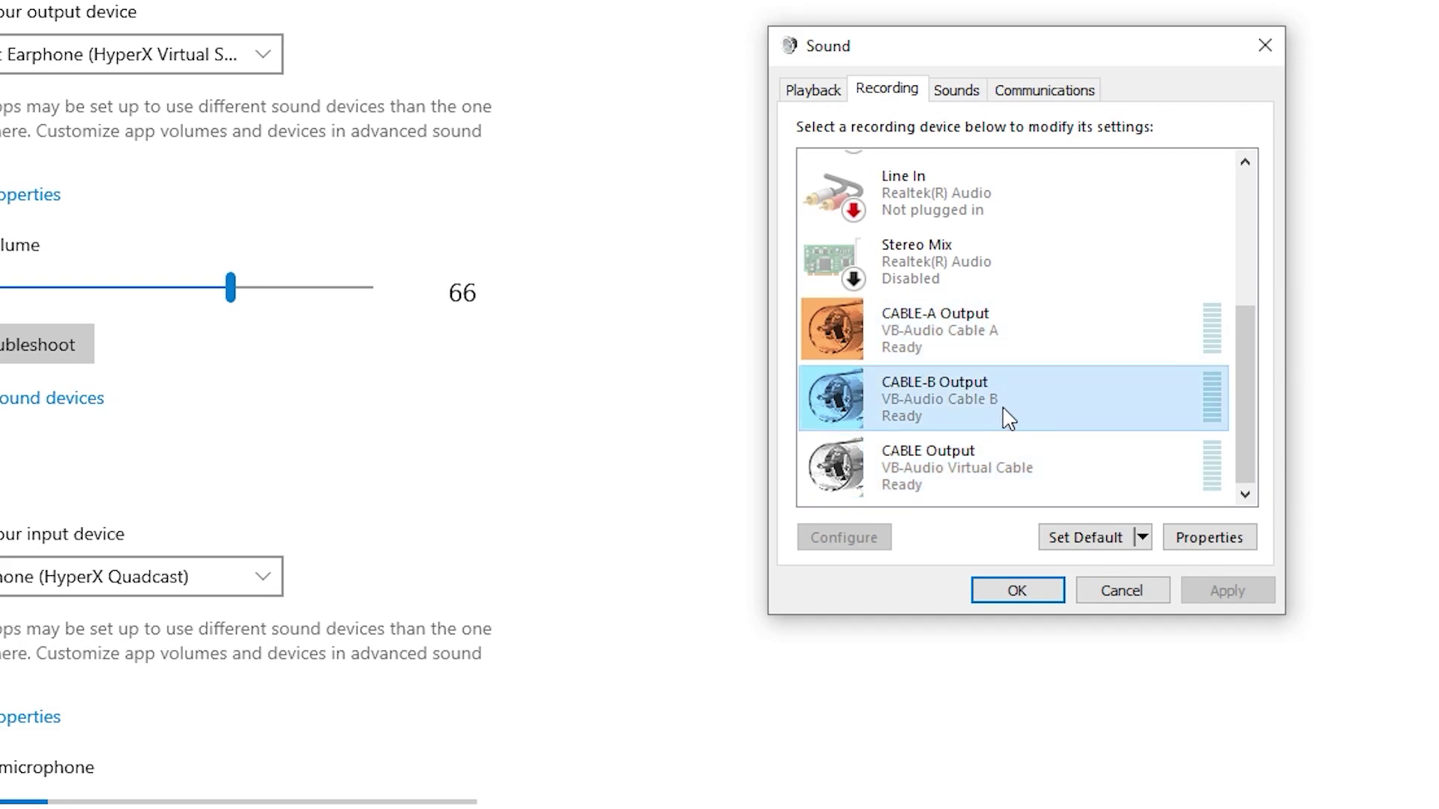
pyautogui.click(982, 468)
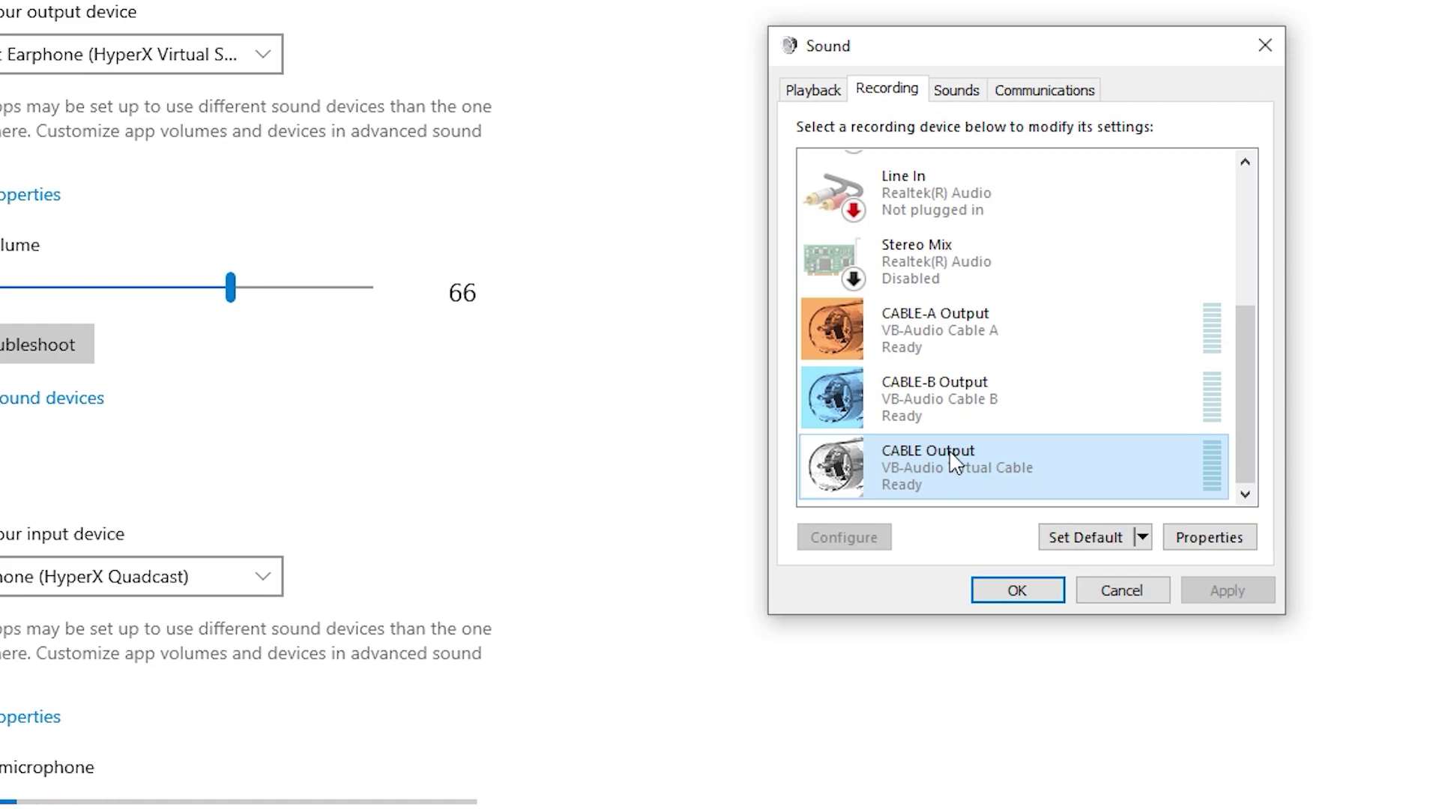
pyautogui.click(967, 346)
pyautogui.click(948, 397)
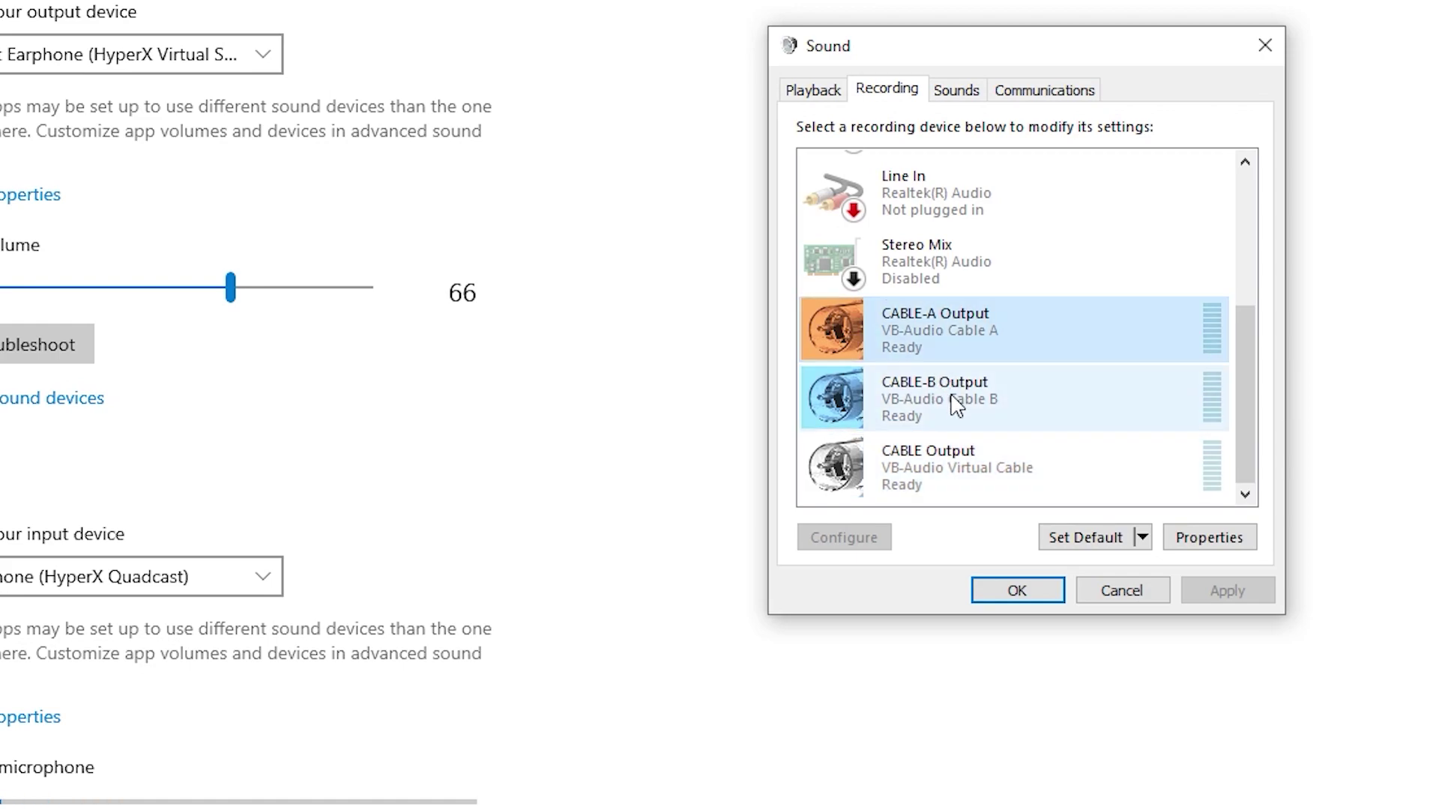
pyautogui.click(941, 337)
pyautogui.click(936, 401)
pyautogui.click(941, 345)
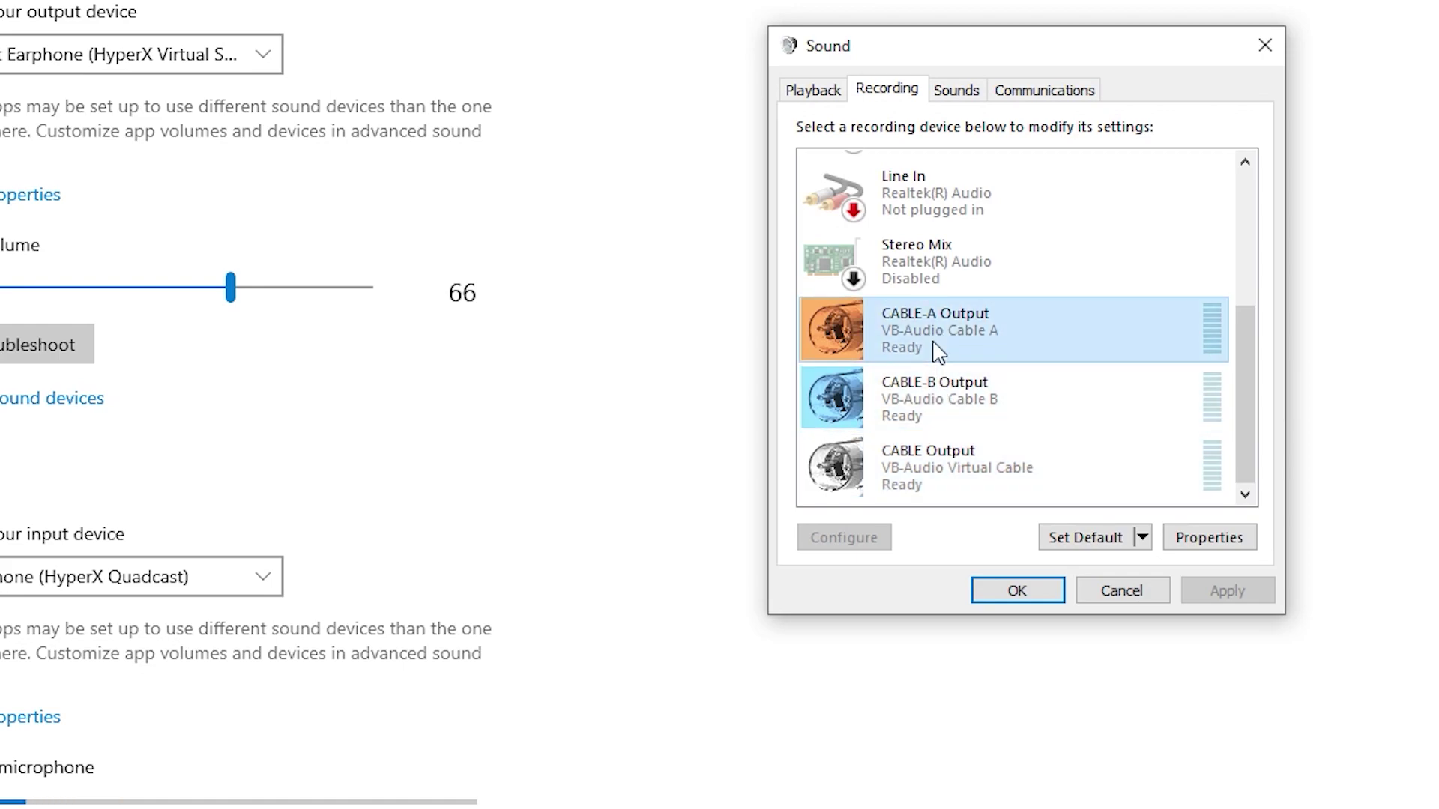
pyautogui.click(931, 390)
pyautogui.click(929, 334)
pyautogui.click(952, 468)
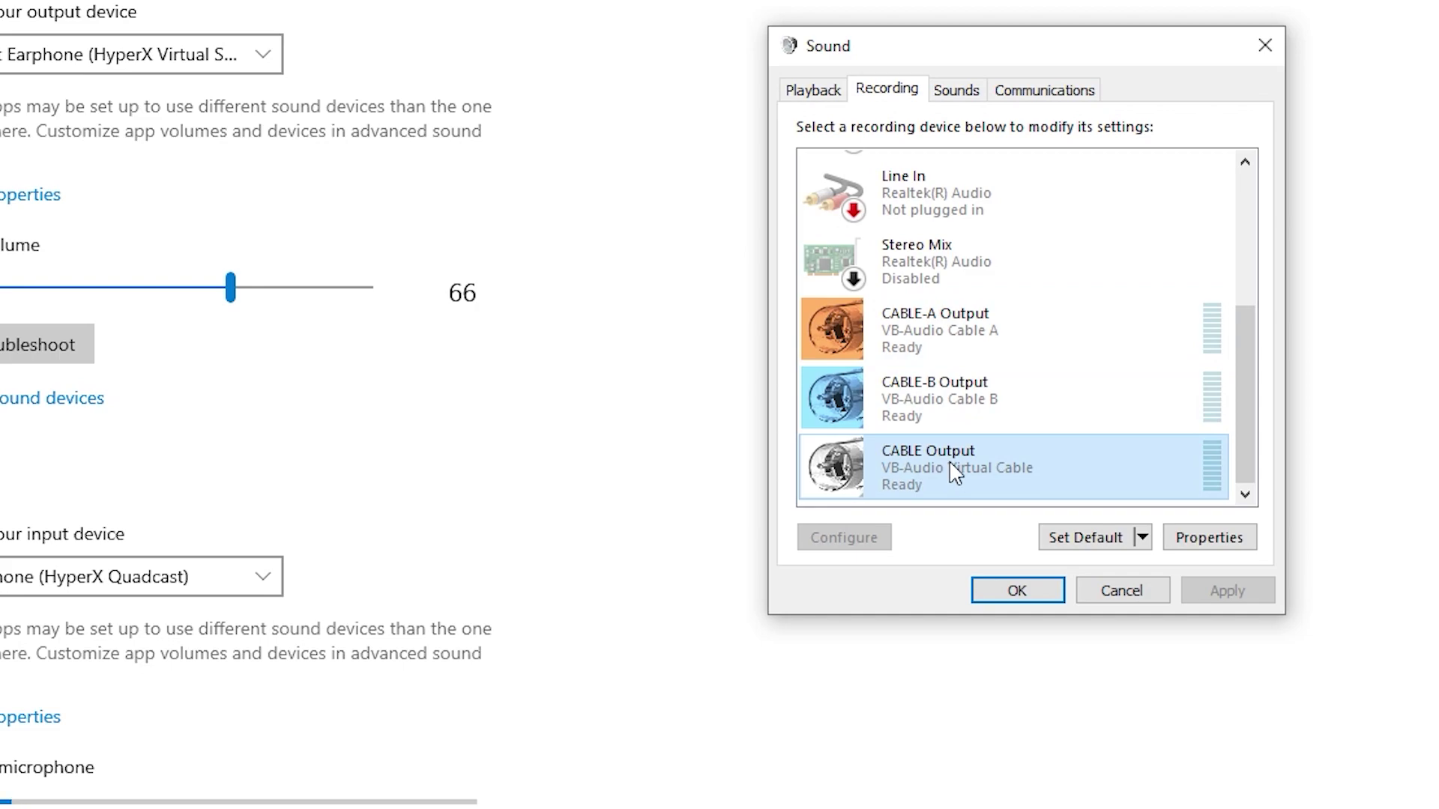
# Enable Listen to this device for CABLE Output through Headset Earphone, close both dialogs, return to OBS
pyautogui.click(1210, 540)
pyautogui.click(914, 190)
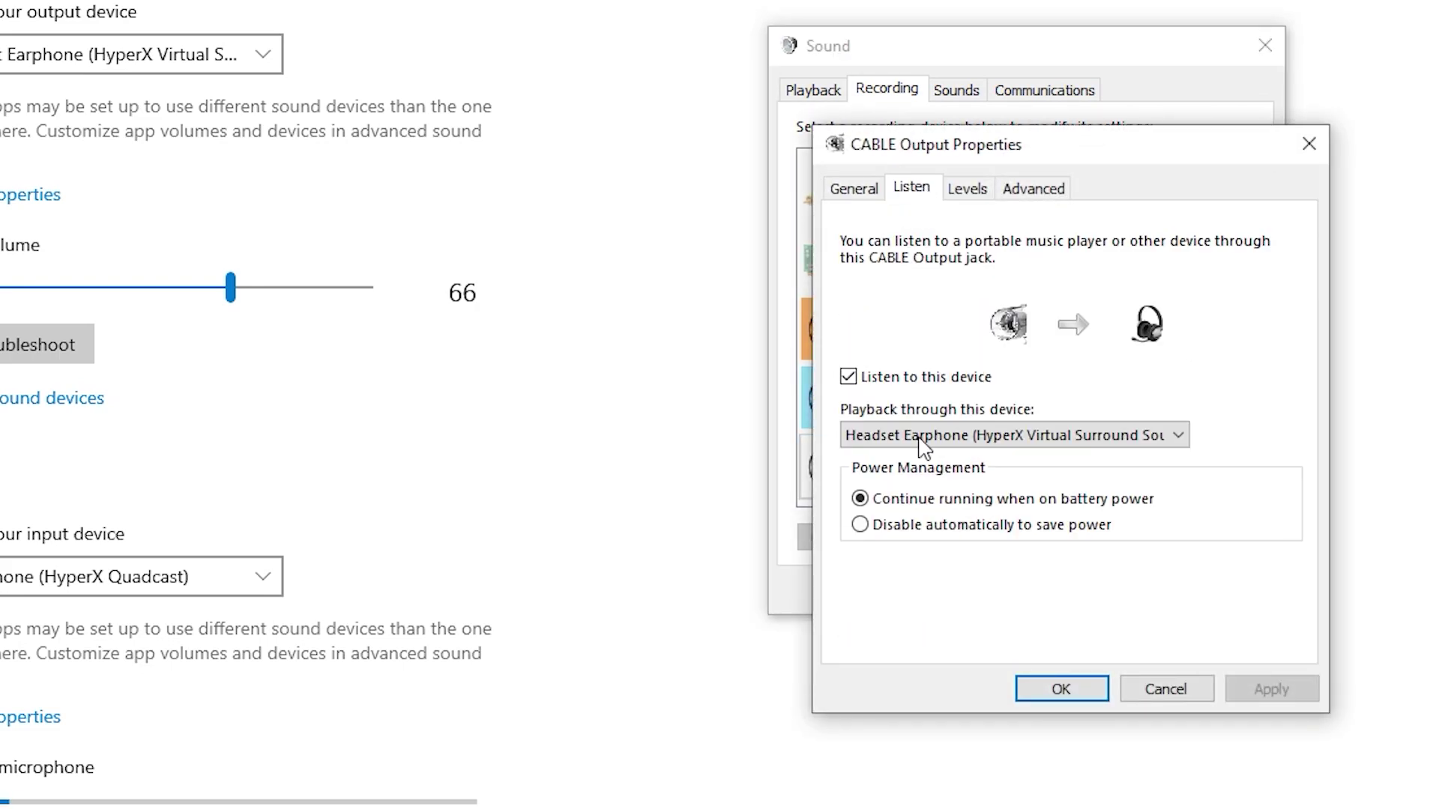
pyautogui.click(849, 377)
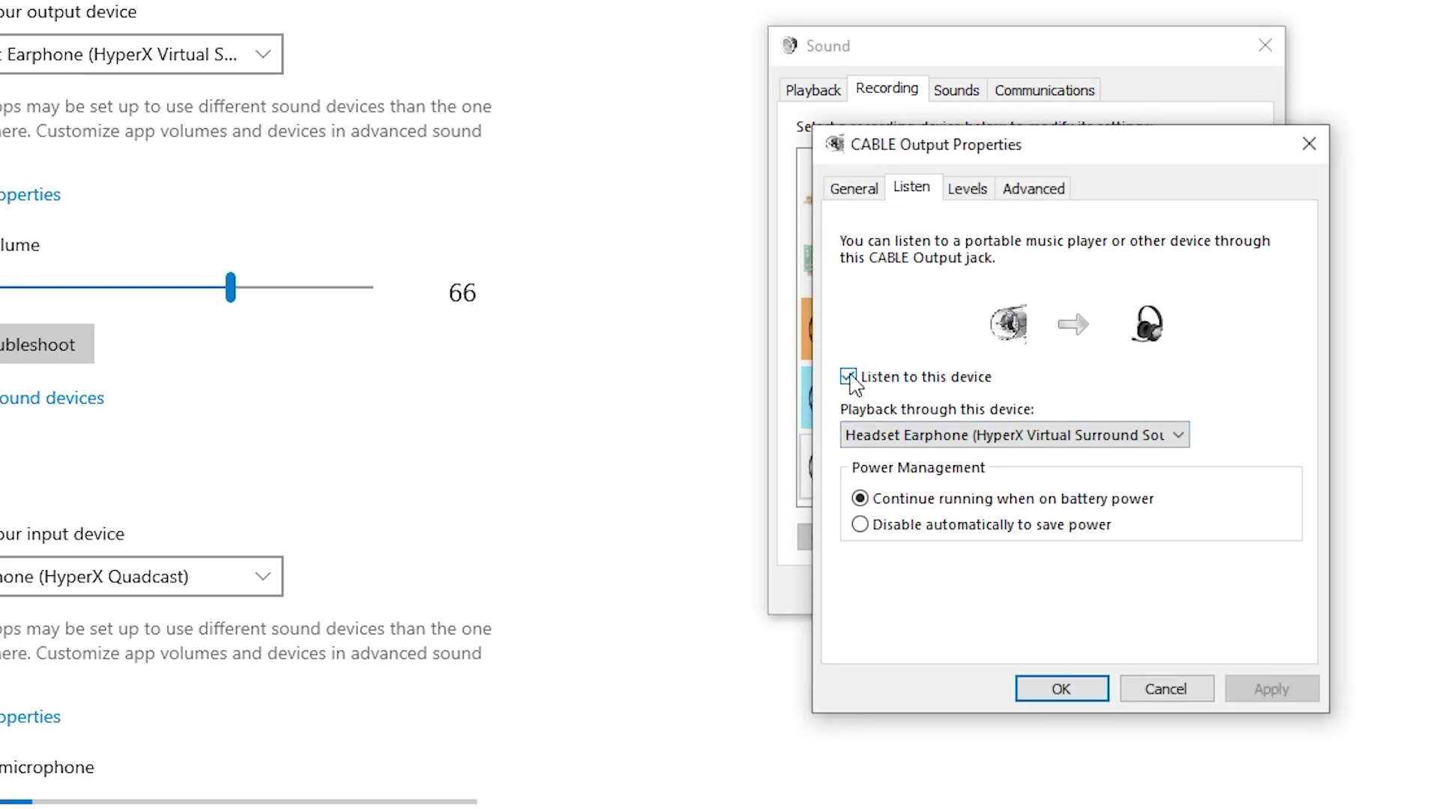
pyautogui.click(963, 438)
pyautogui.click(1011, 443)
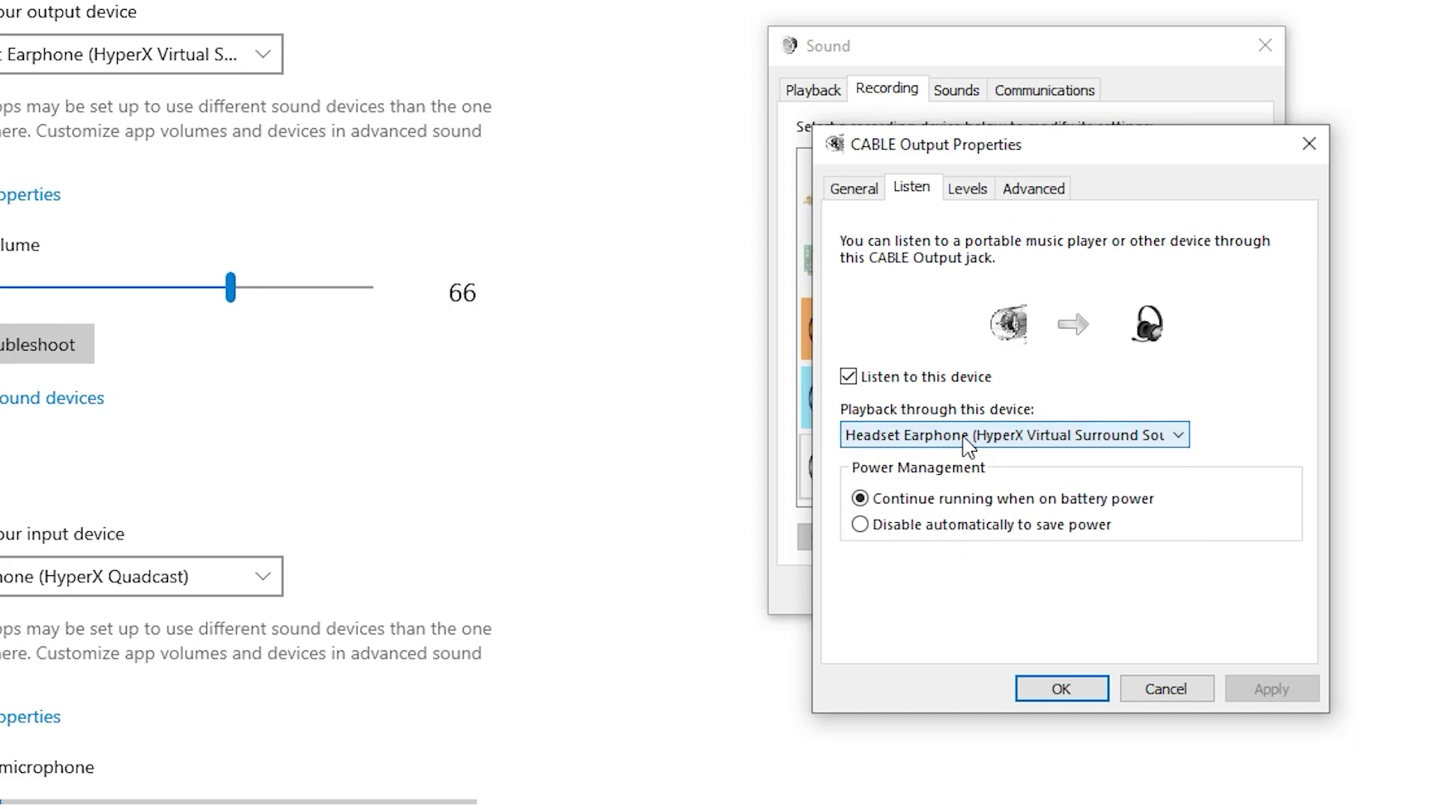
pyautogui.click(1059, 691)
pyautogui.click(1039, 592)
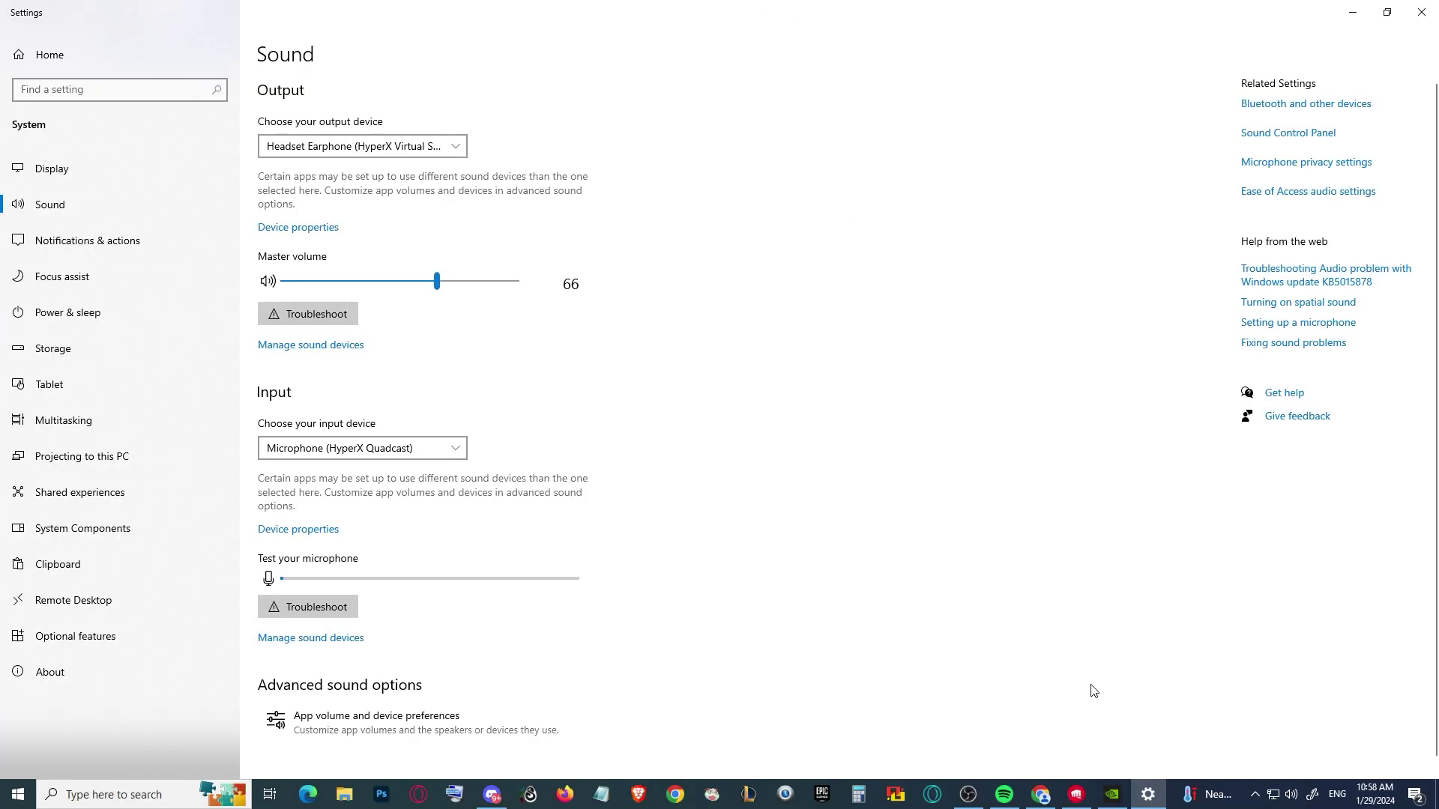
pyautogui.click(968, 794)
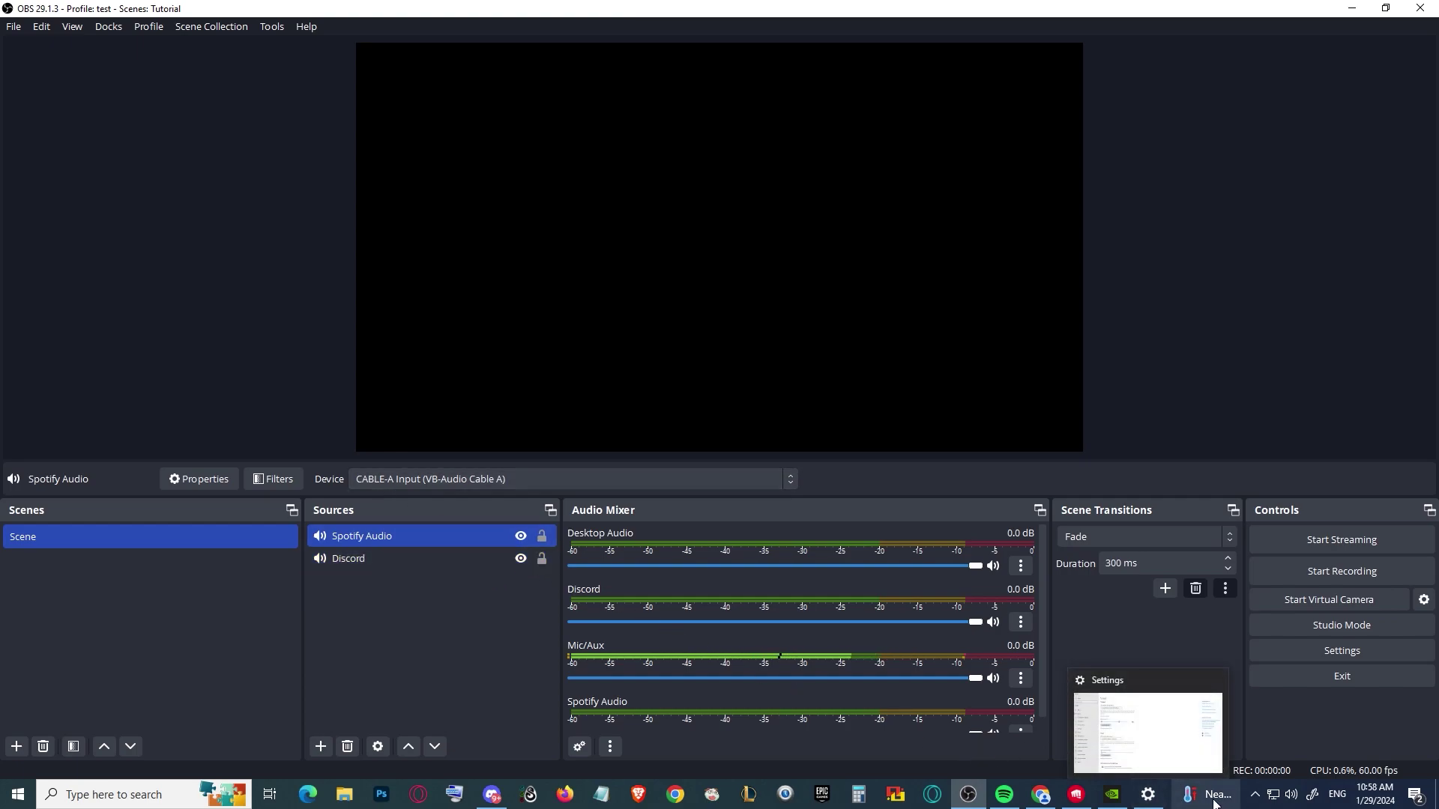
# In App volume and device preferences, set Spotify Music's Output to CABLE-A Input (VB-Audio Cable A)
pyautogui.click(1148, 795)
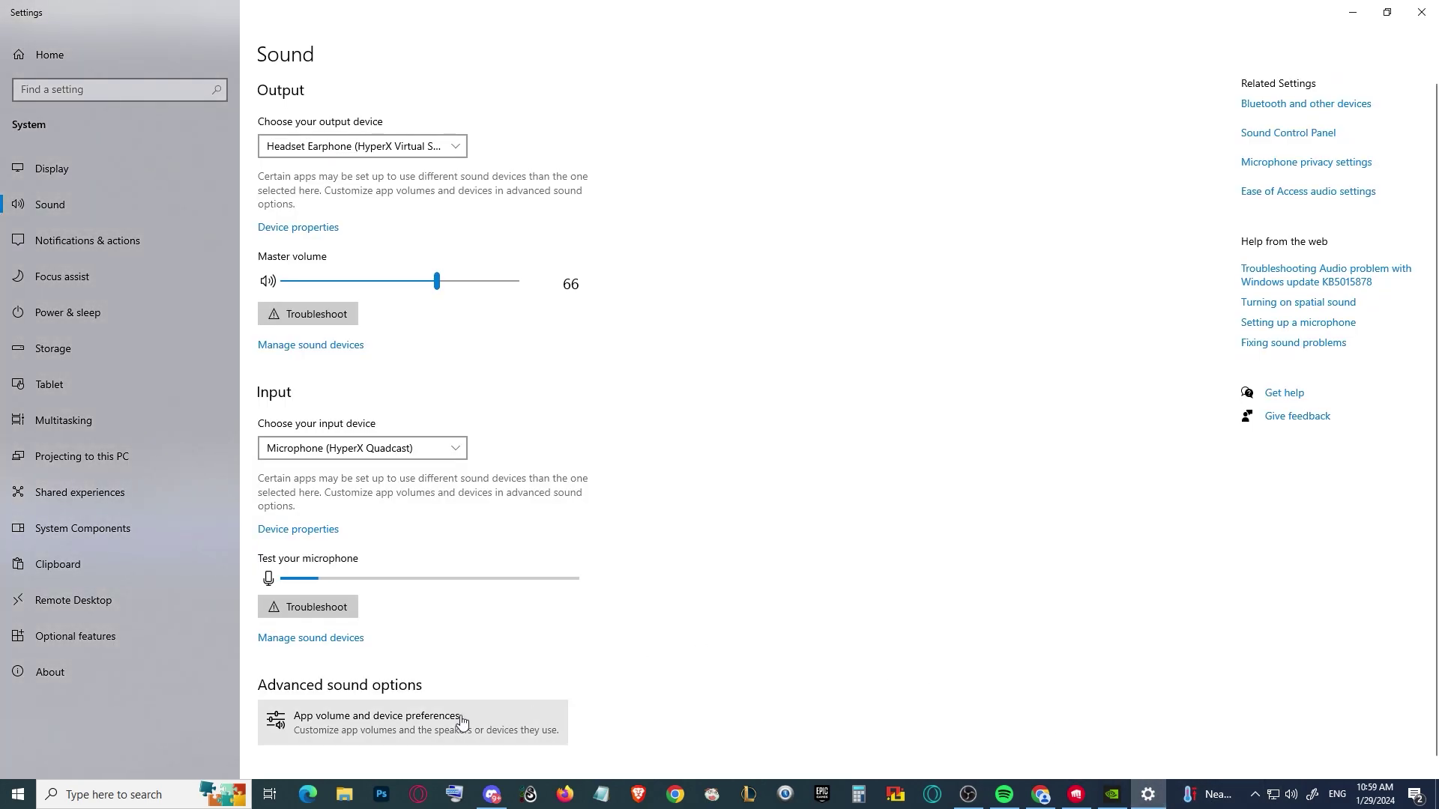
pyautogui.click(436, 734)
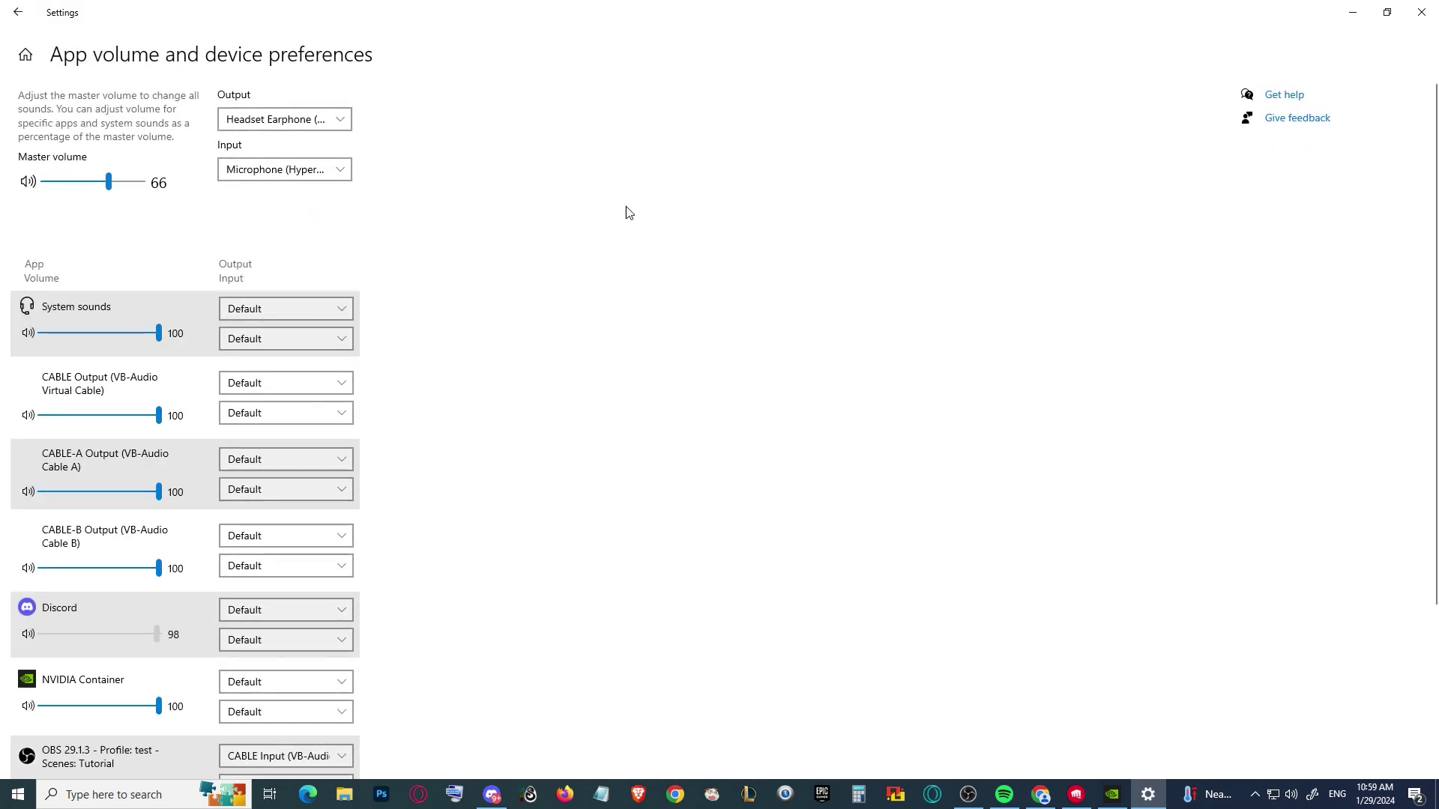
pyautogui.scroll(-3, 379, 574)
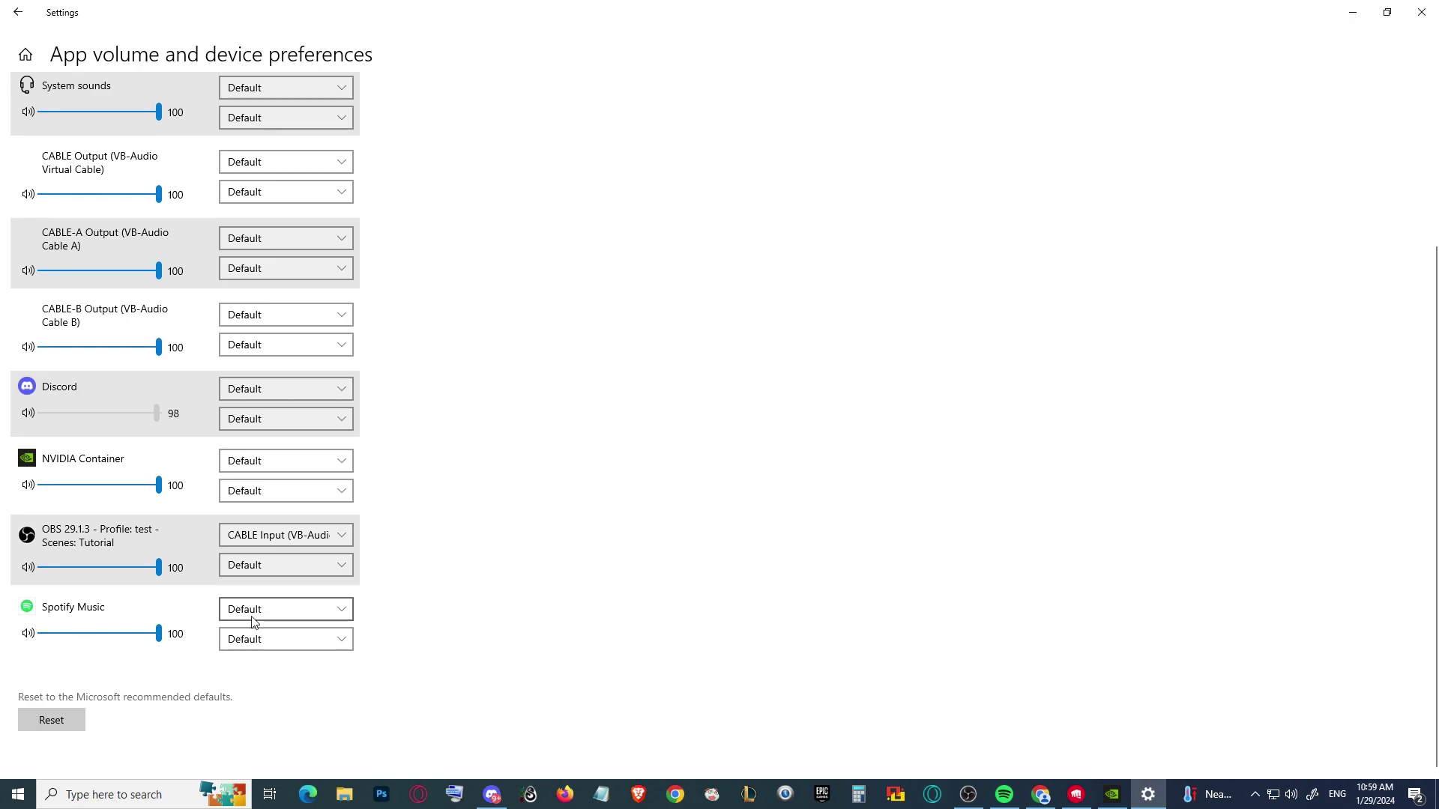
pyautogui.click(271, 610)
pyautogui.click(302, 682)
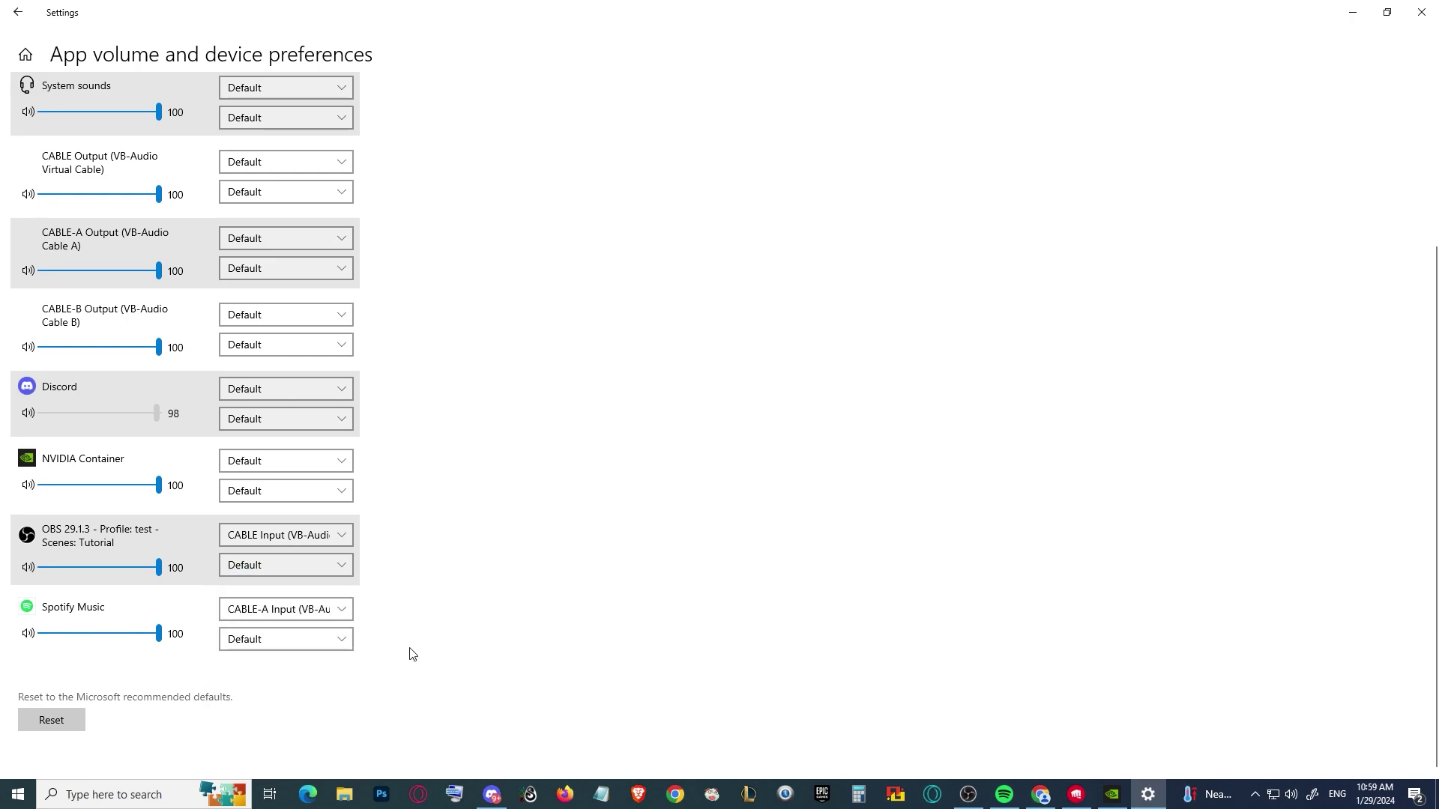
# Switch to Discord's Voice & Video settings to confirm Output Device is CABLE-B Input
pyautogui.click(492, 794)
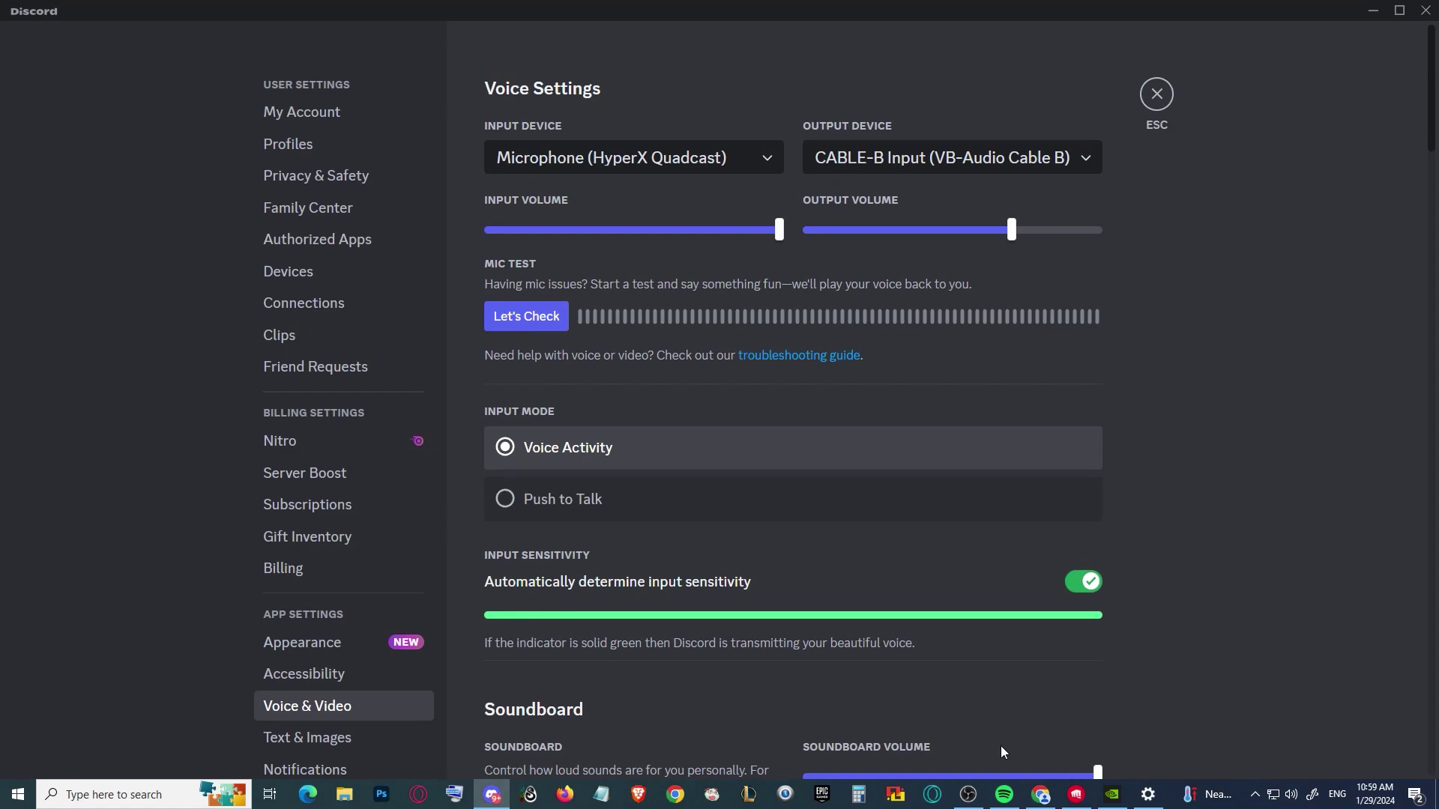
pyautogui.click(1148, 794)
pyautogui.click(1147, 794)
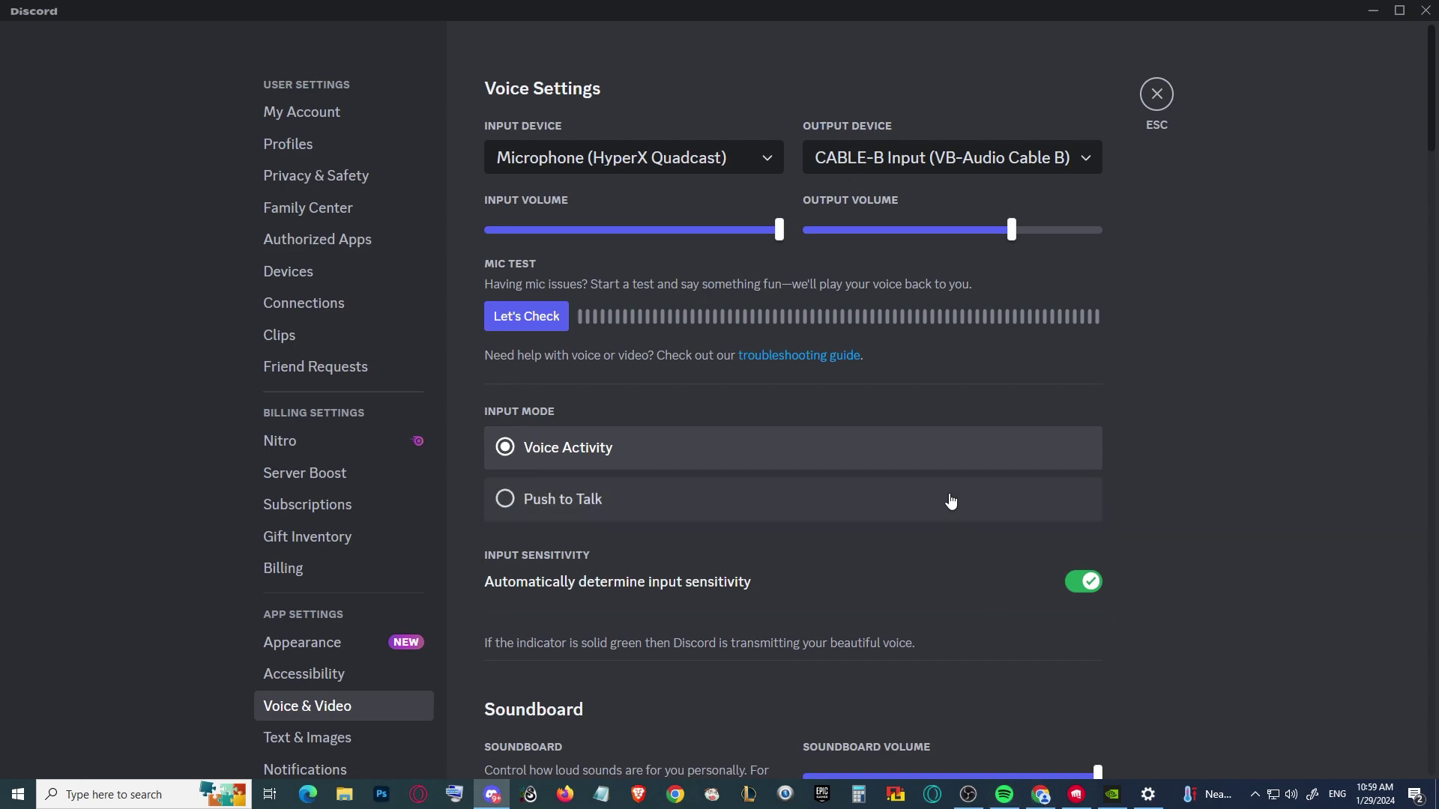
# Set the Discord and Spotify Audio mixer faders to 0.0 dB and open Desktop Audio's options menu
pyautogui.click(968, 794)
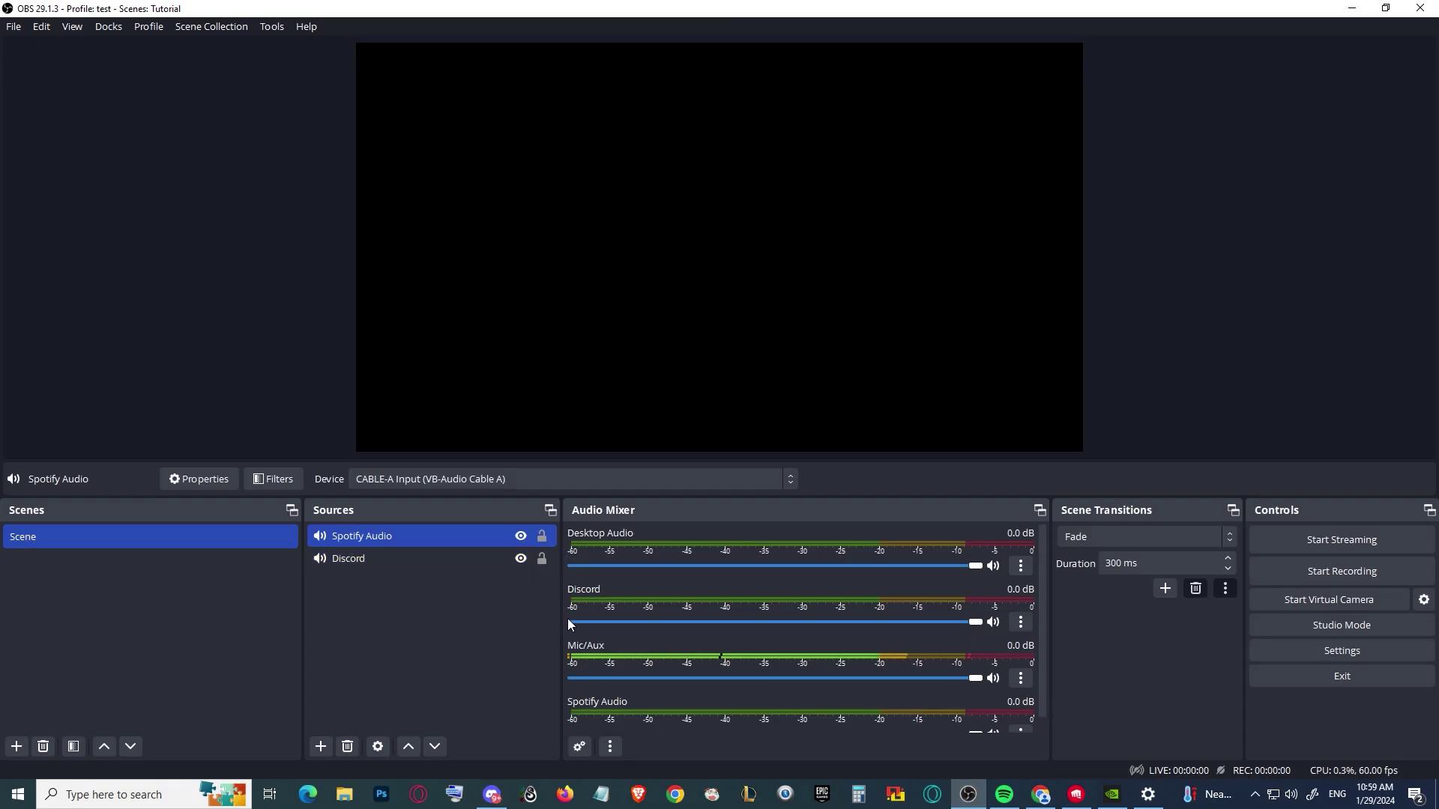
pyautogui.moveTo(1042, 616); pyautogui.dragTo(1049, 660)
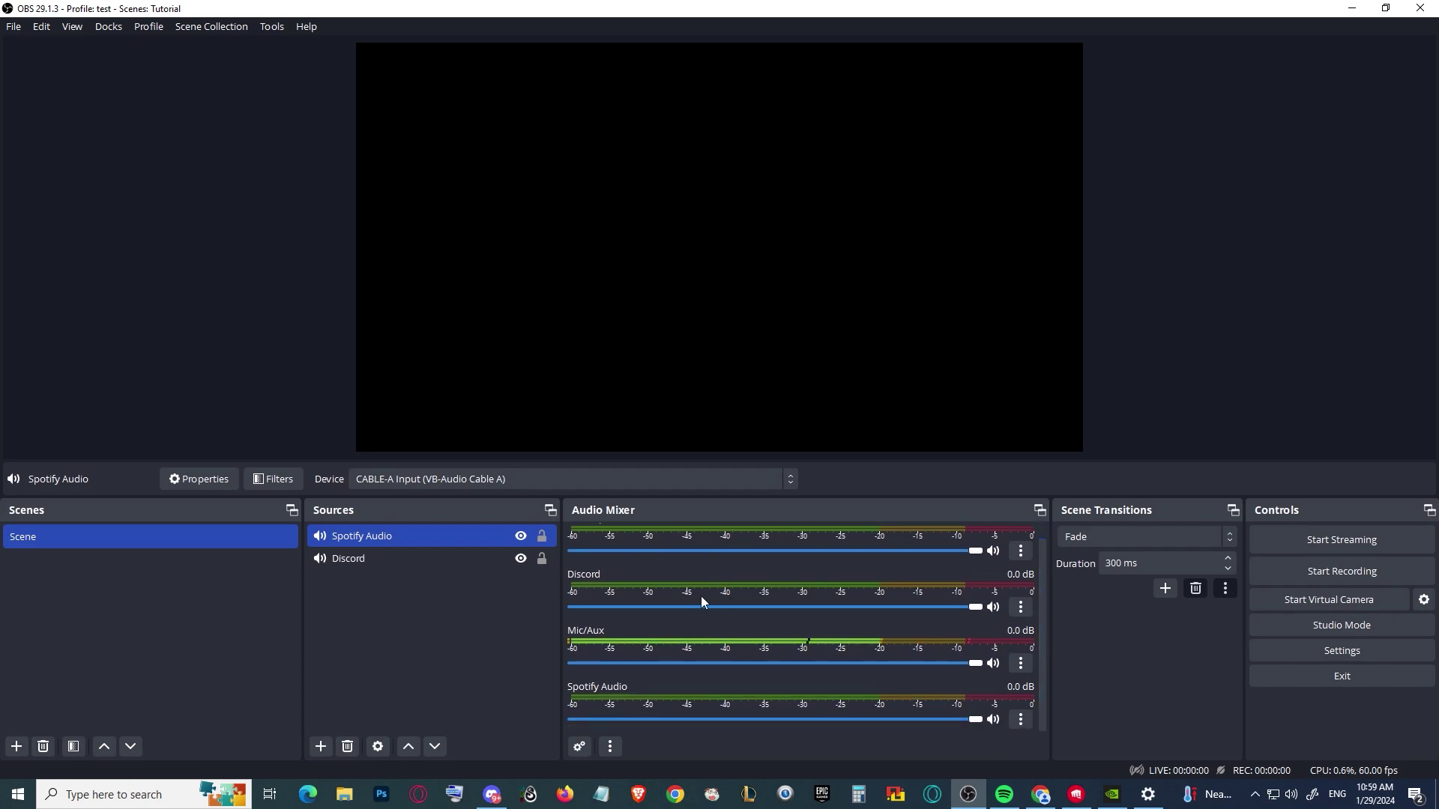
pyautogui.moveTo(863, 608); pyautogui.dragTo(979, 615)
pyautogui.moveTo(977, 723)
pyautogui.mouseDown()
pyautogui.moveTo(726, 721)
pyautogui.moveTo(1000, 717)
pyautogui.mouseUp()
pyautogui.moveTo(1040, 596); pyautogui.dragTo(1045, 568)
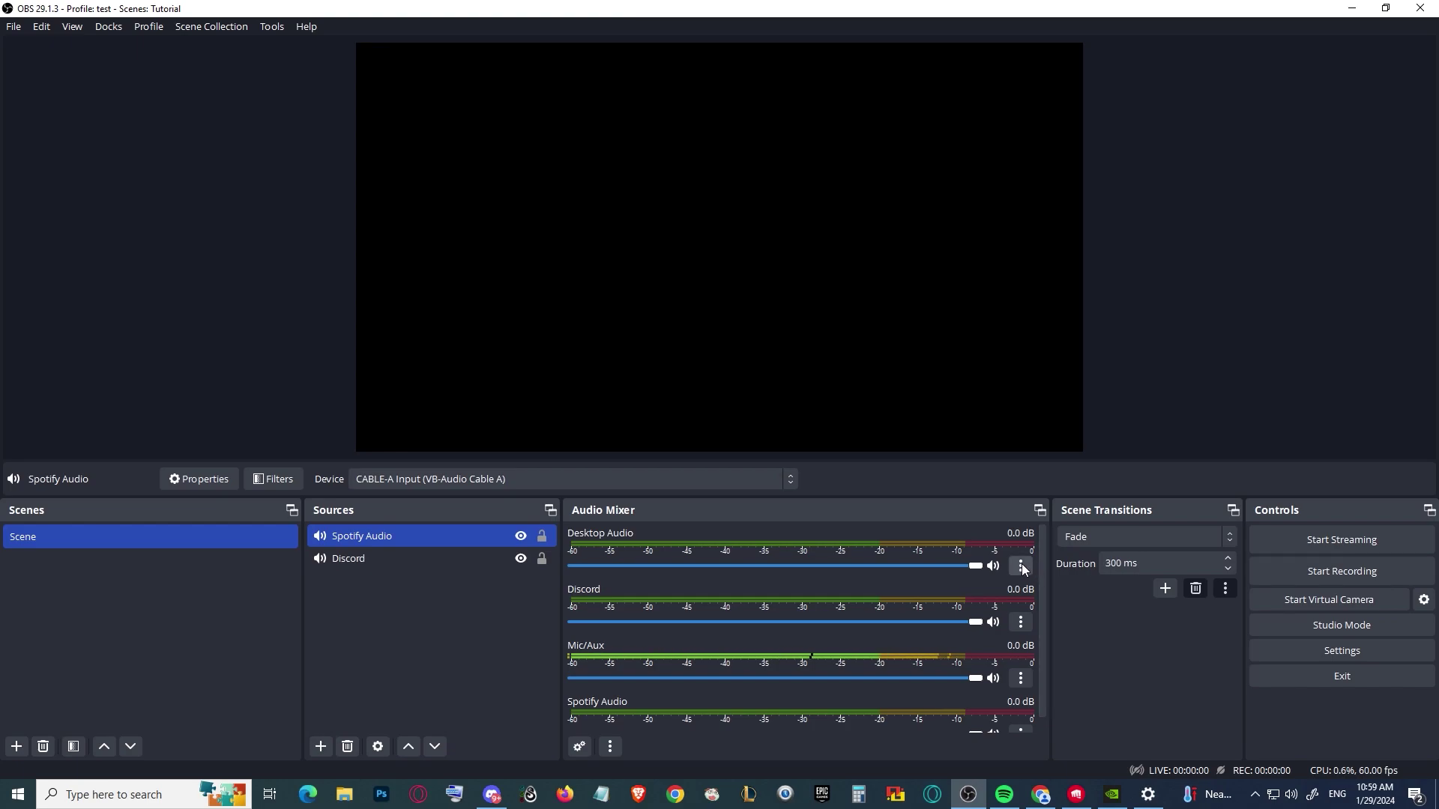
pyautogui.click(1021, 565)
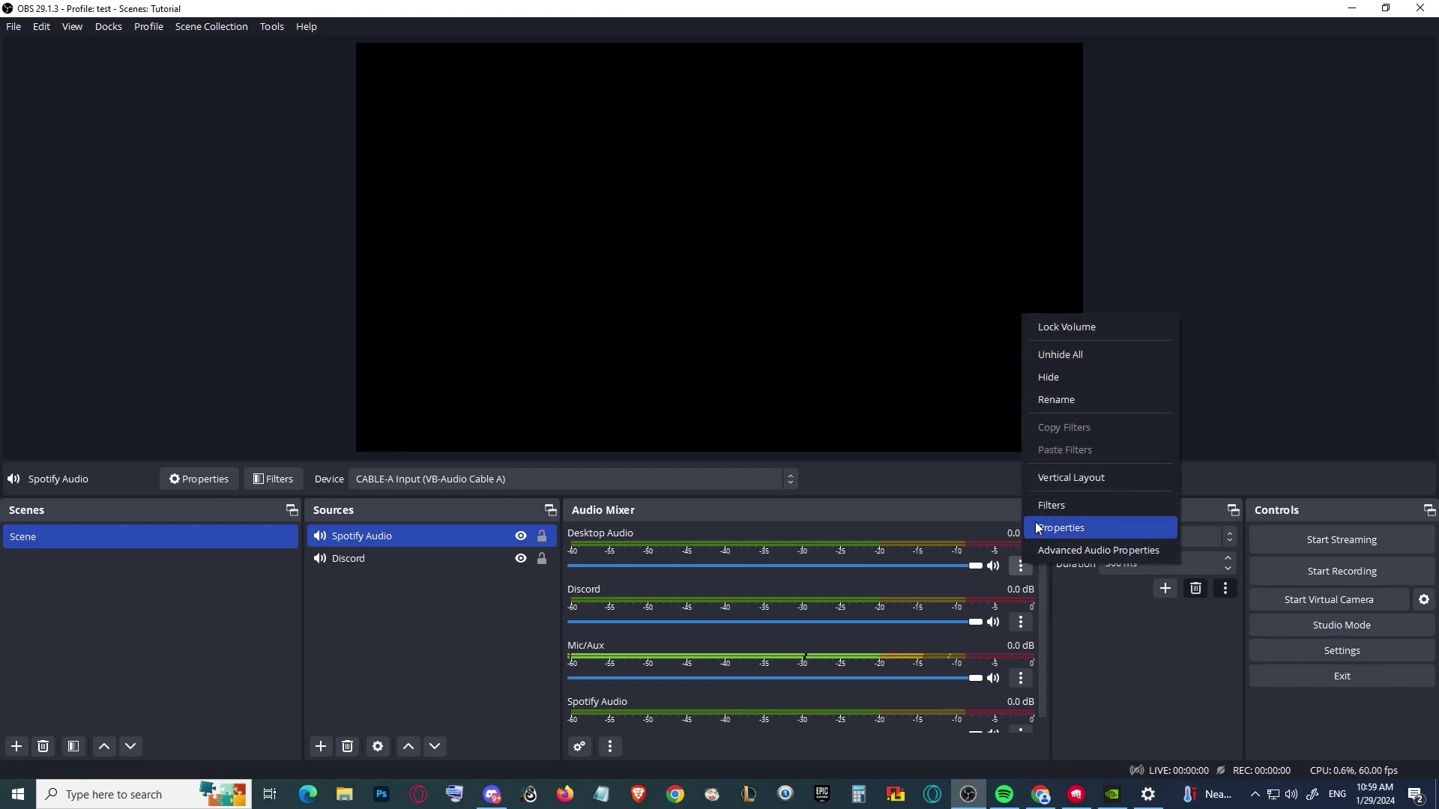
# Set Desktop Audio to Disabled in OBS Settings > Audio, then apply and close
pyautogui.click(1347, 651)
pyautogui.click(1347, 650)
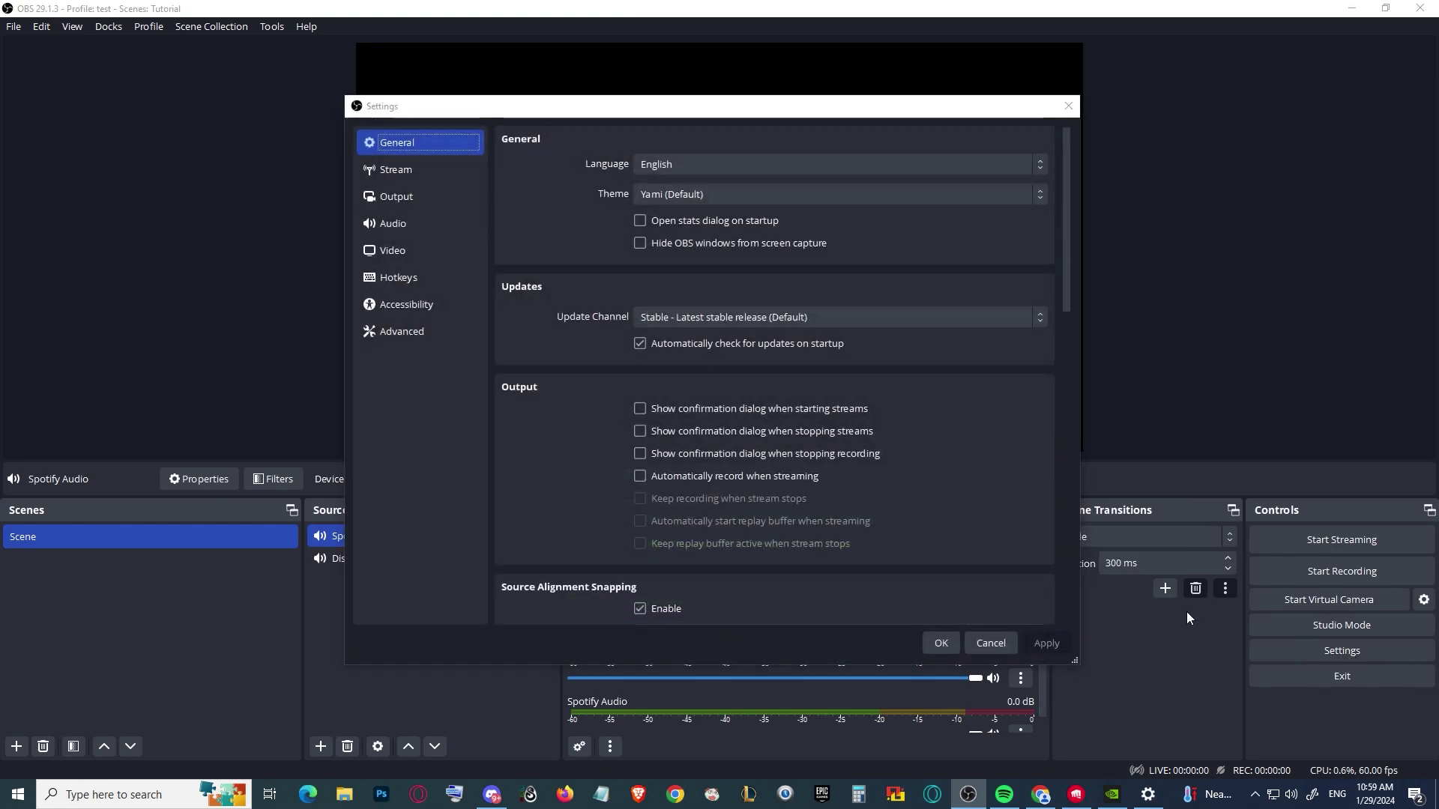
pyautogui.click(395, 221)
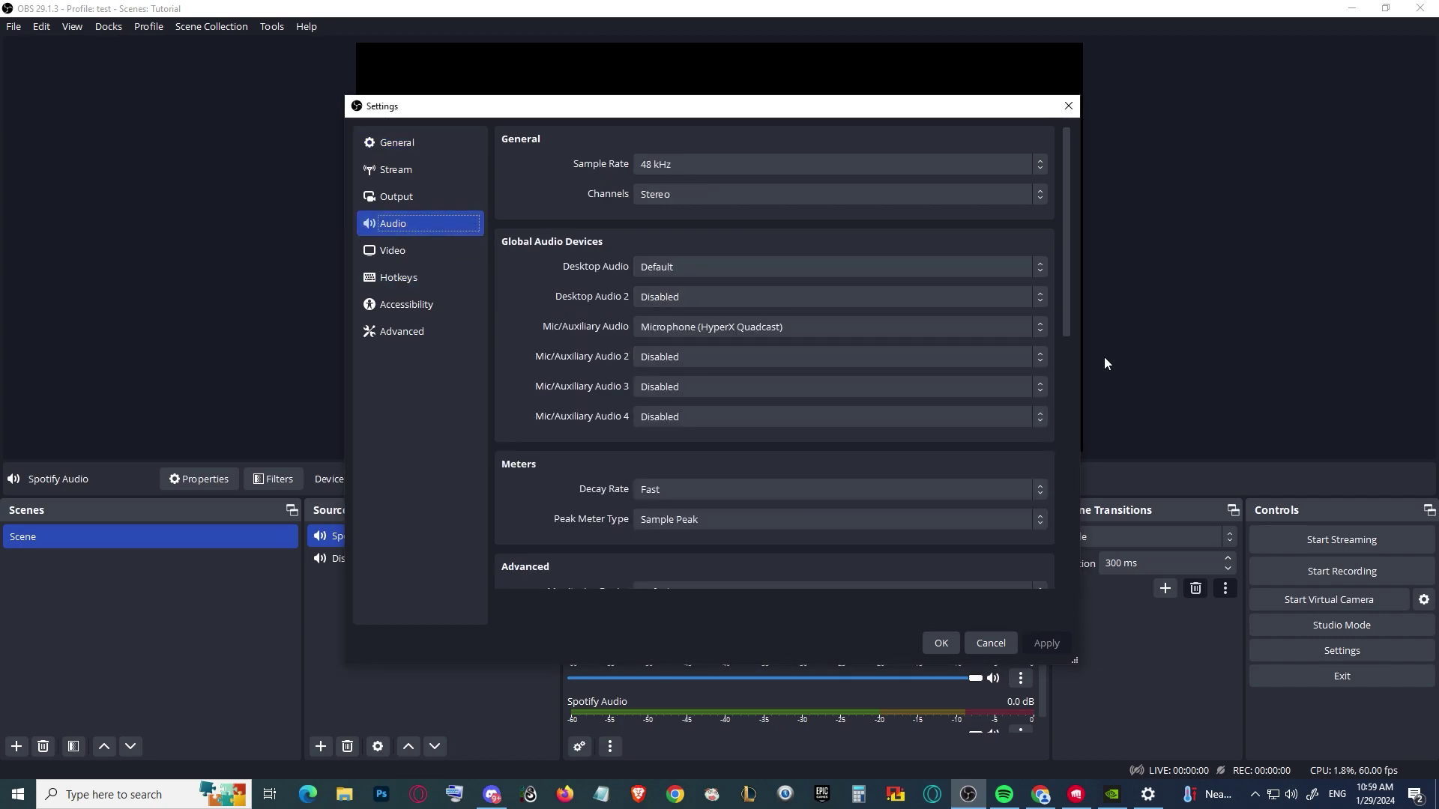
pyautogui.moveTo(1065, 263)
pyautogui.mouseDown()
pyautogui.moveTo(1070, 306)
pyautogui.moveTo(1076, 268)
pyautogui.mouseUp()
pyautogui.click(677, 252)
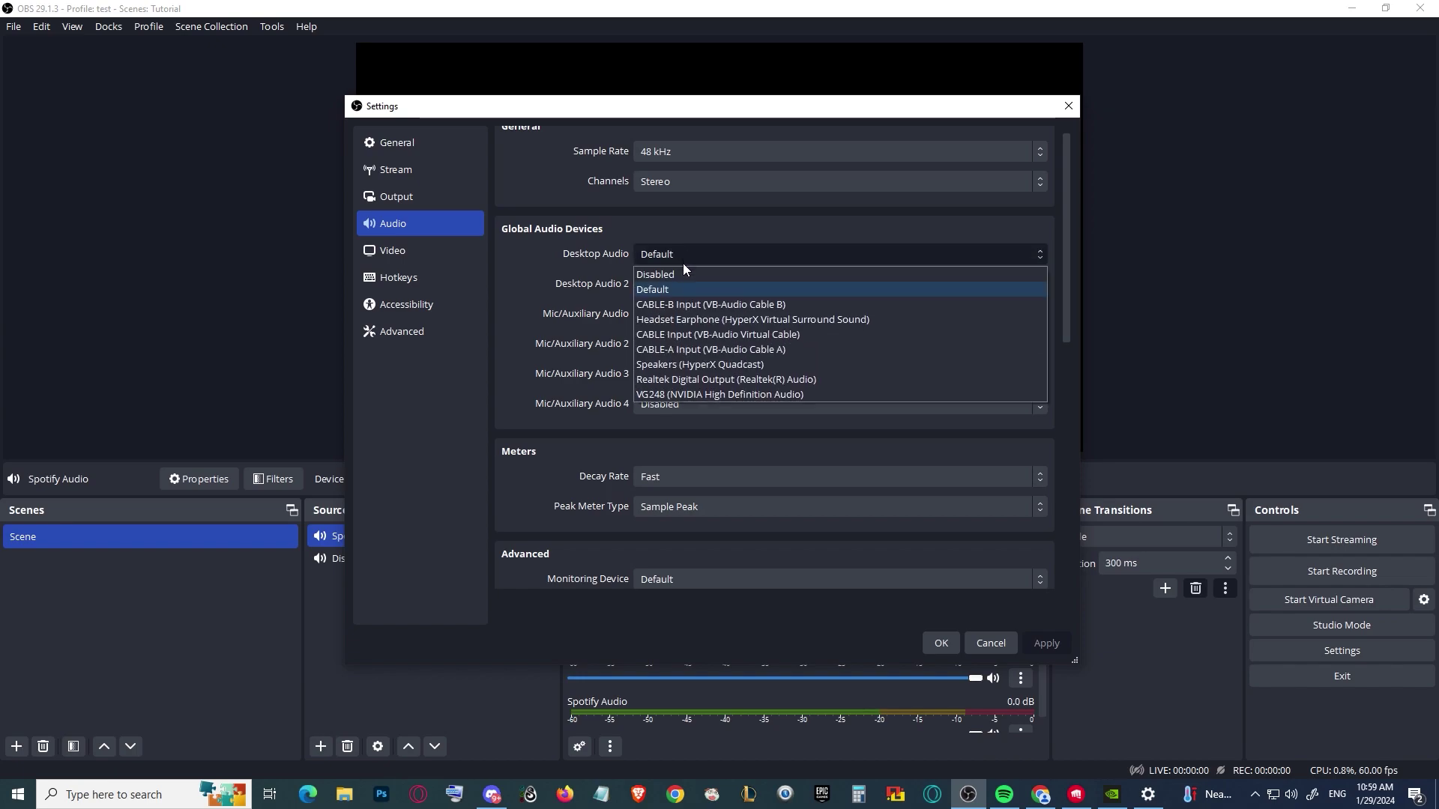
pyautogui.click(682, 272)
pyautogui.click(1044, 643)
pyautogui.click(953, 642)
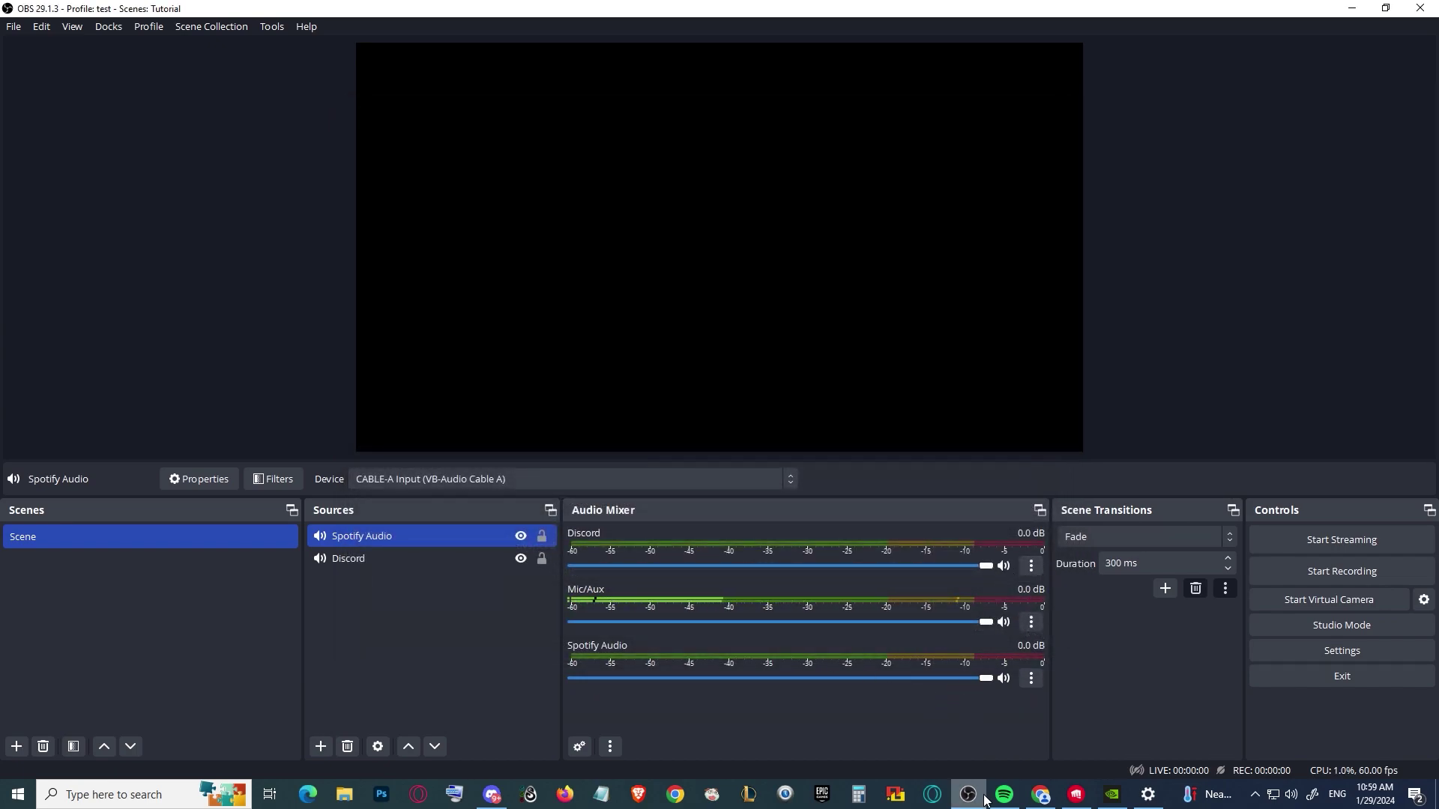
pyautogui.click(1000, 796)
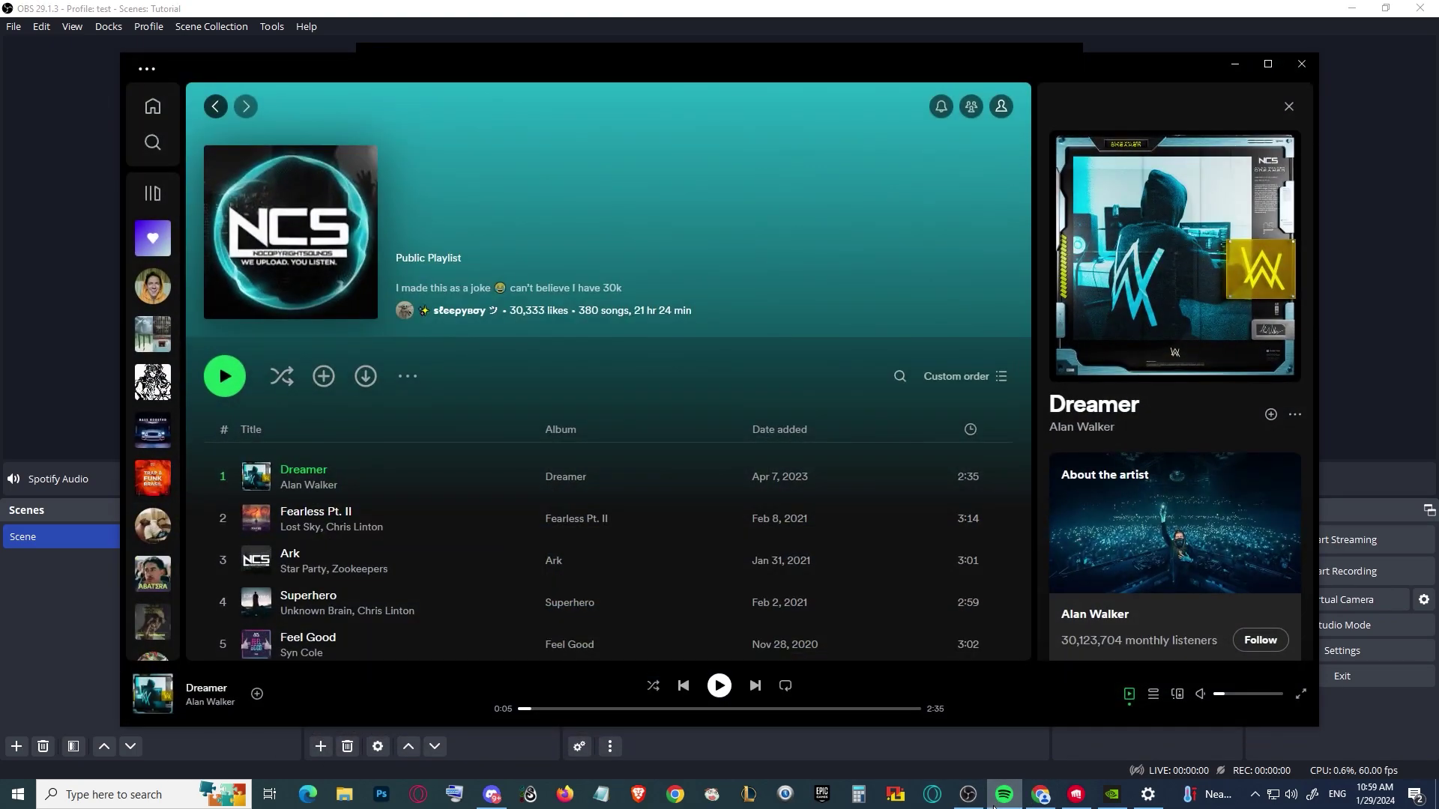
pyautogui.click(997, 799)
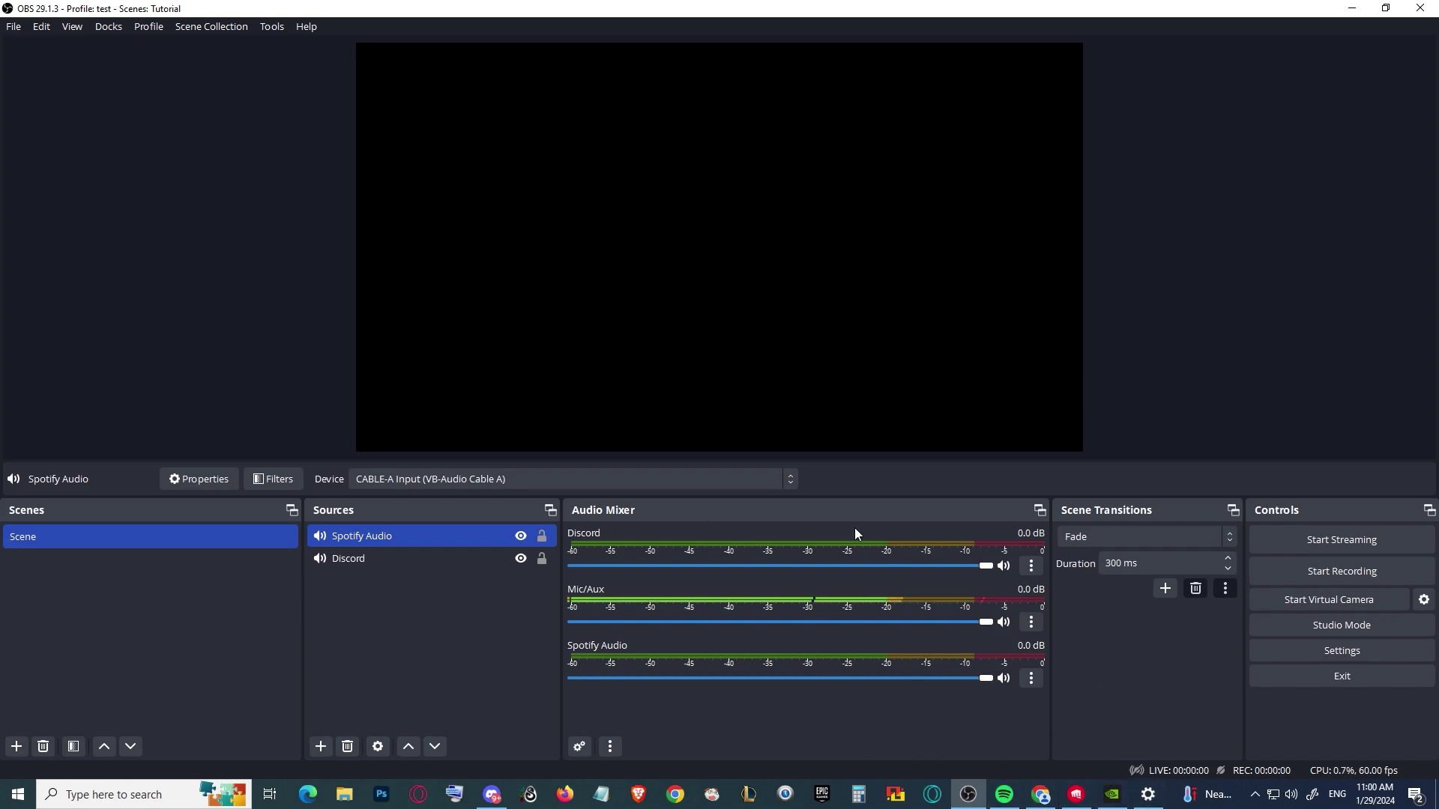
pyautogui.click(1005, 799)
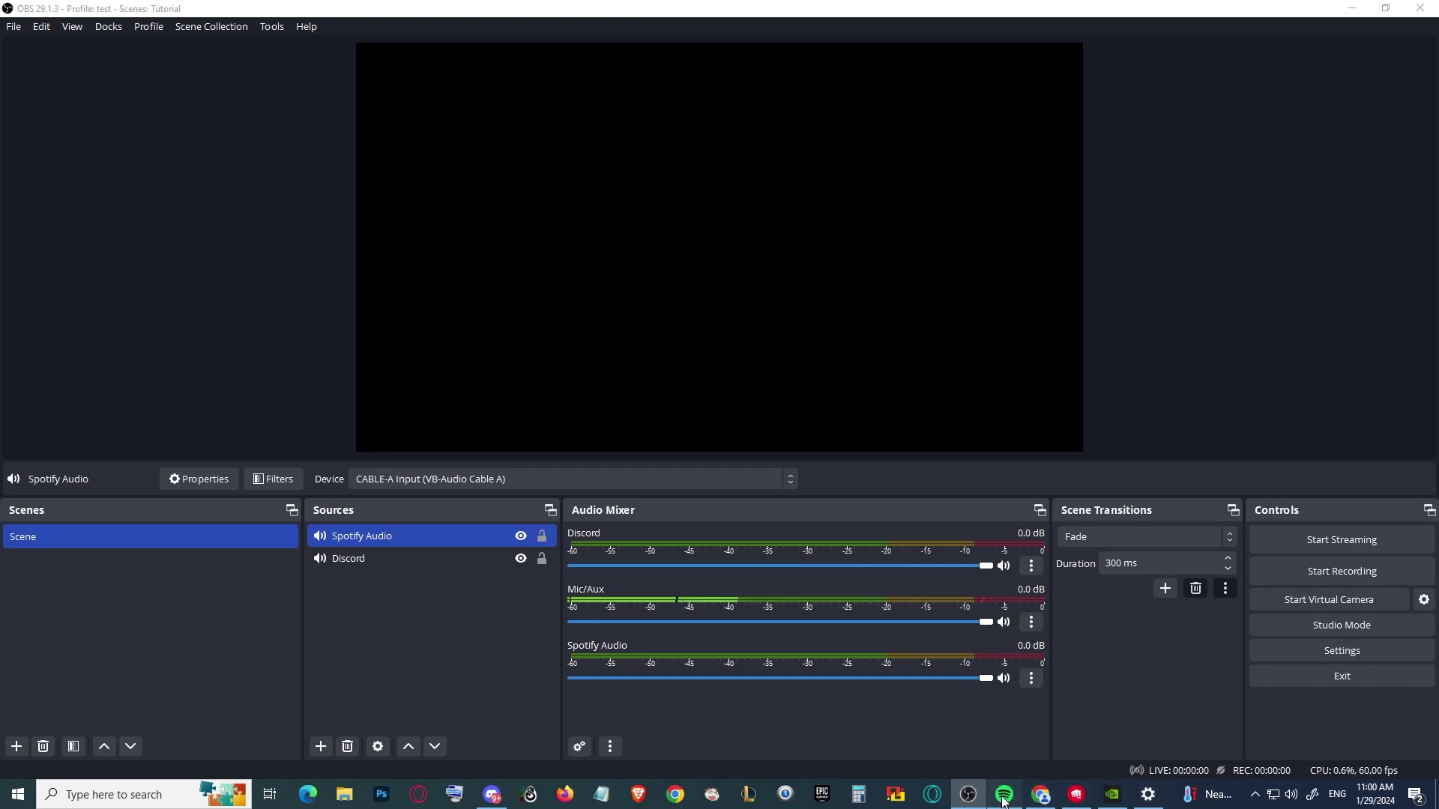
pyautogui.click(1004, 799)
pyautogui.click(1040, 795)
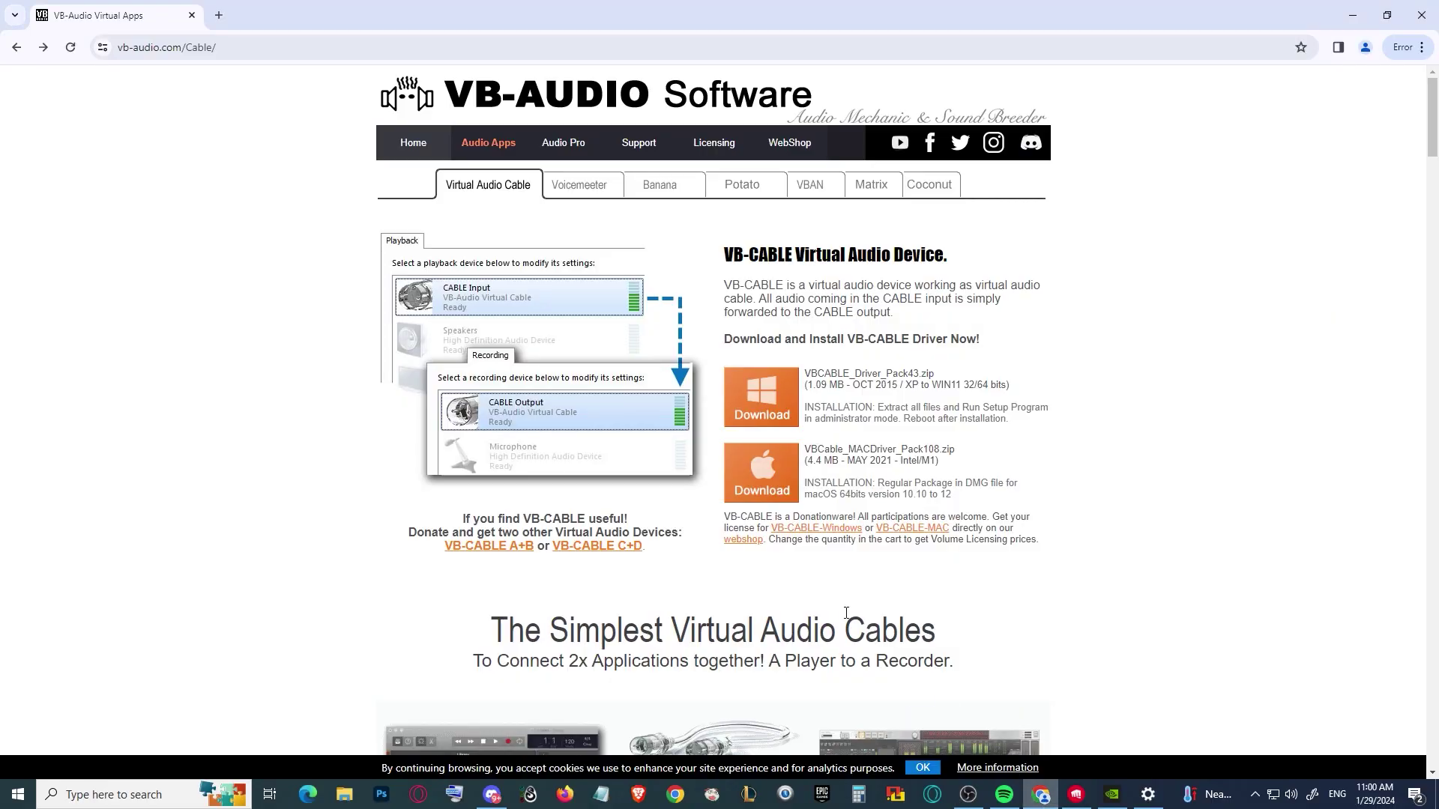
pyautogui.moveTo(1432, 120); pyautogui.dragTo(1433, 355)
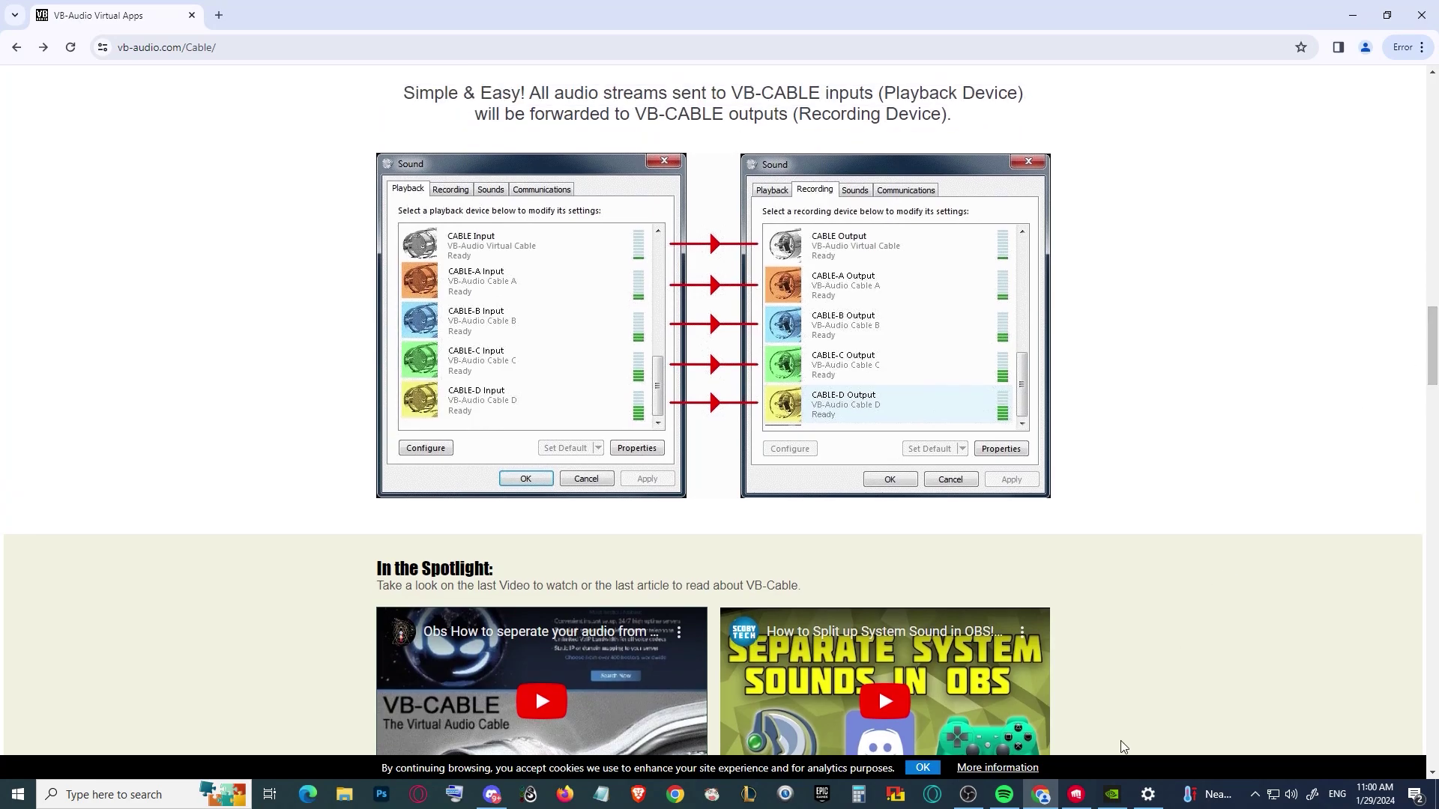
pyautogui.click(968, 794)
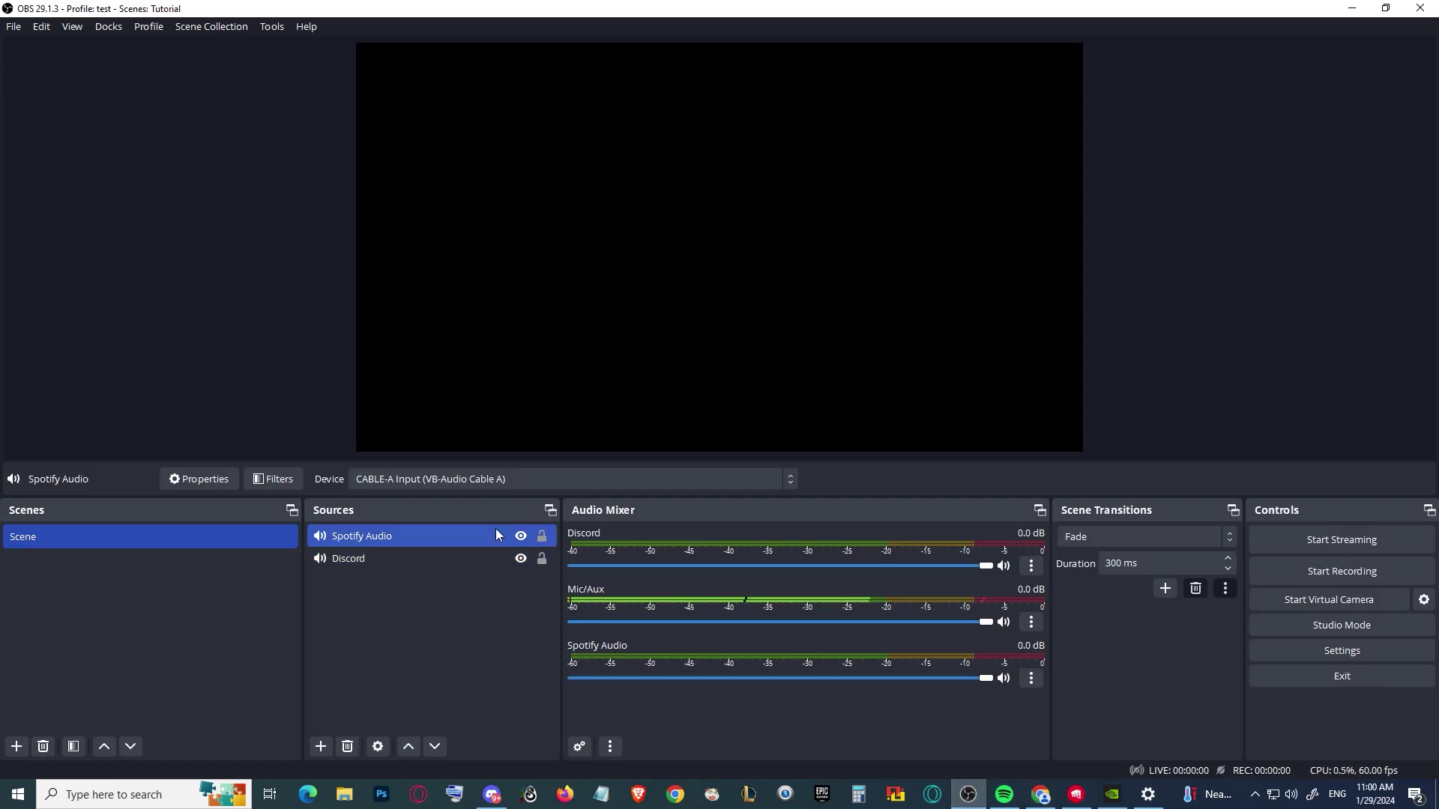
# Lock Spotify Audio and check the Discord (CABLE-B) and Spotify Audio (CABLE-A) device properties
pyautogui.click(542, 536)
pyautogui.keyDown('ctrl'); pyautogui.click(330, 562); pyautogui.keyUp('ctrl')
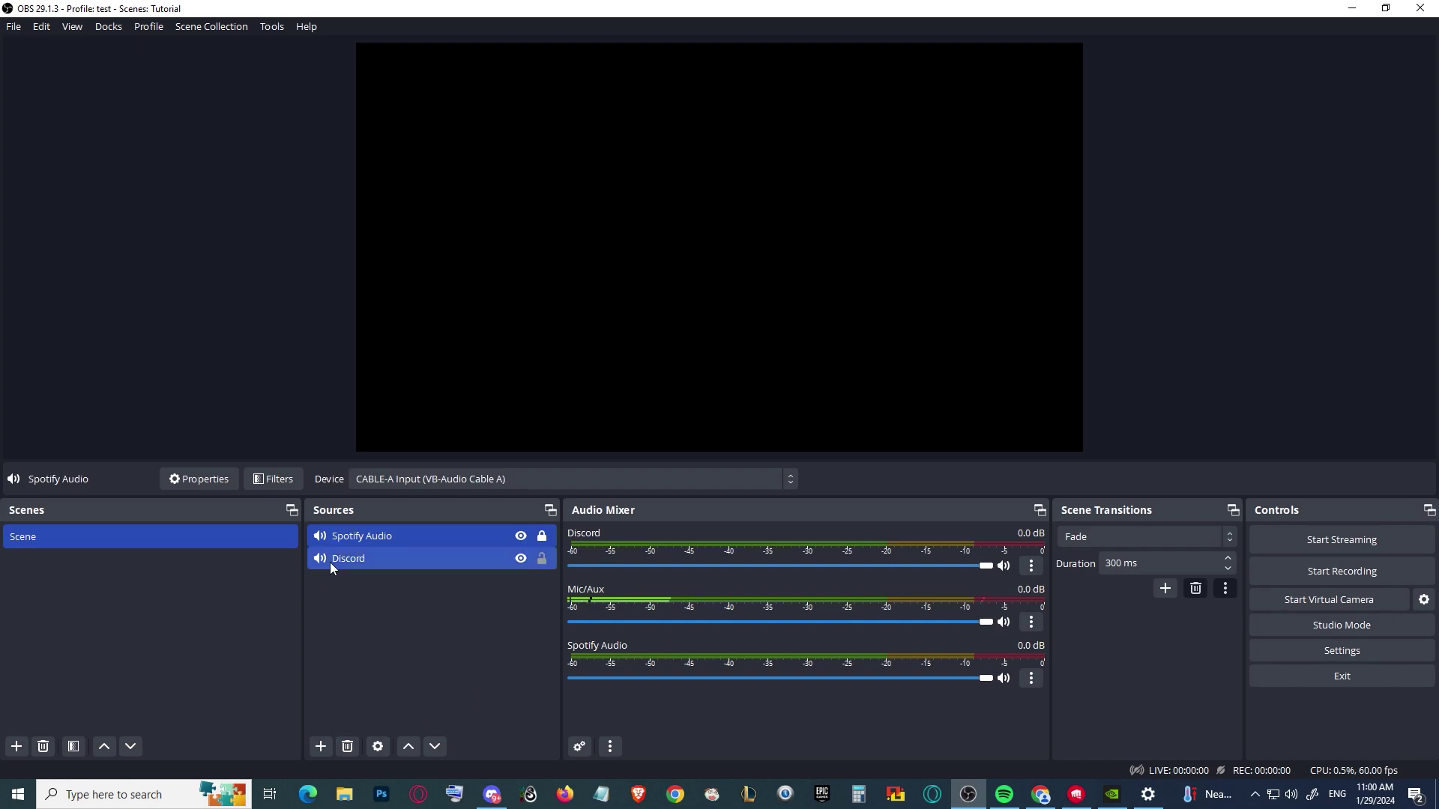
pyautogui.click(349, 558)
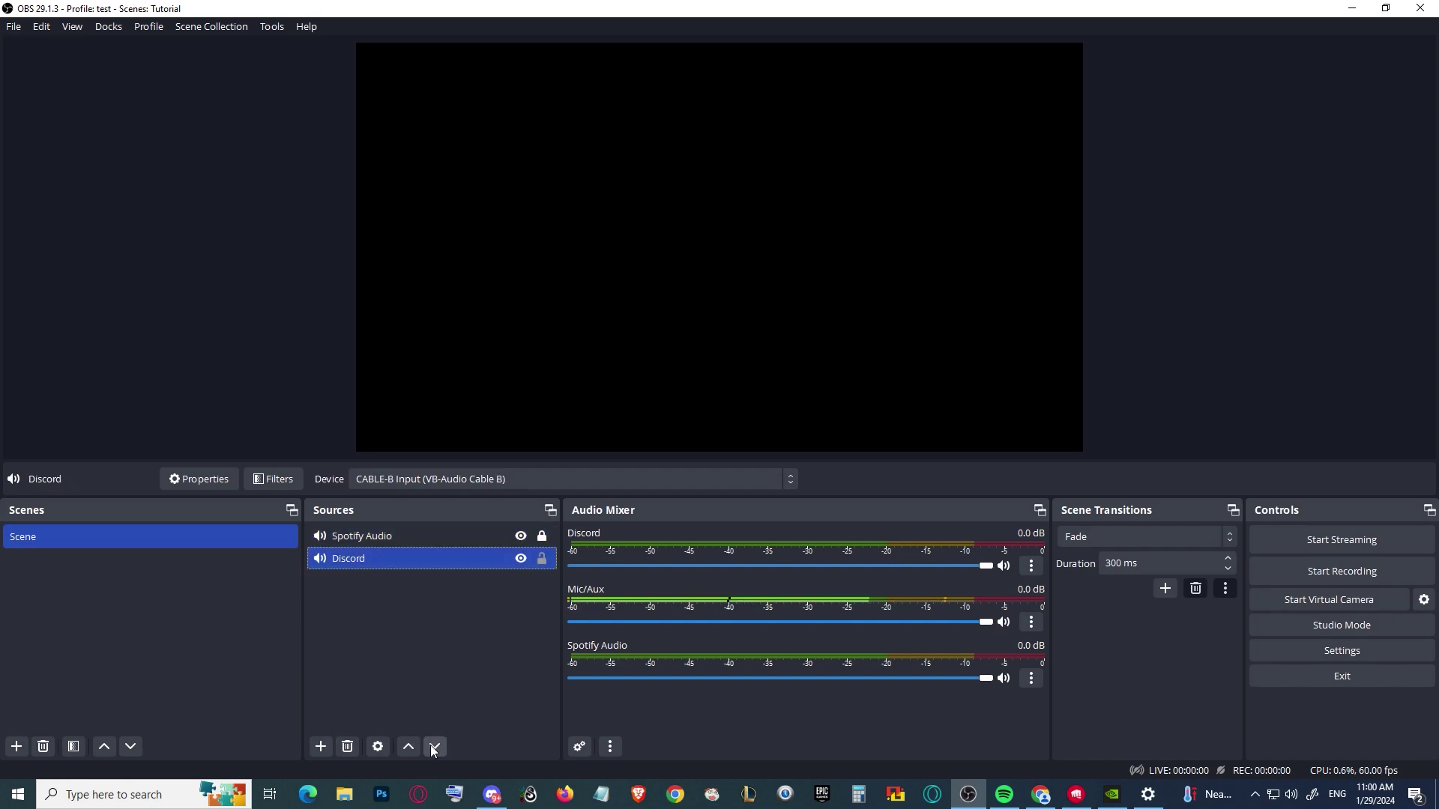
pyautogui.doubleClick(398, 558)
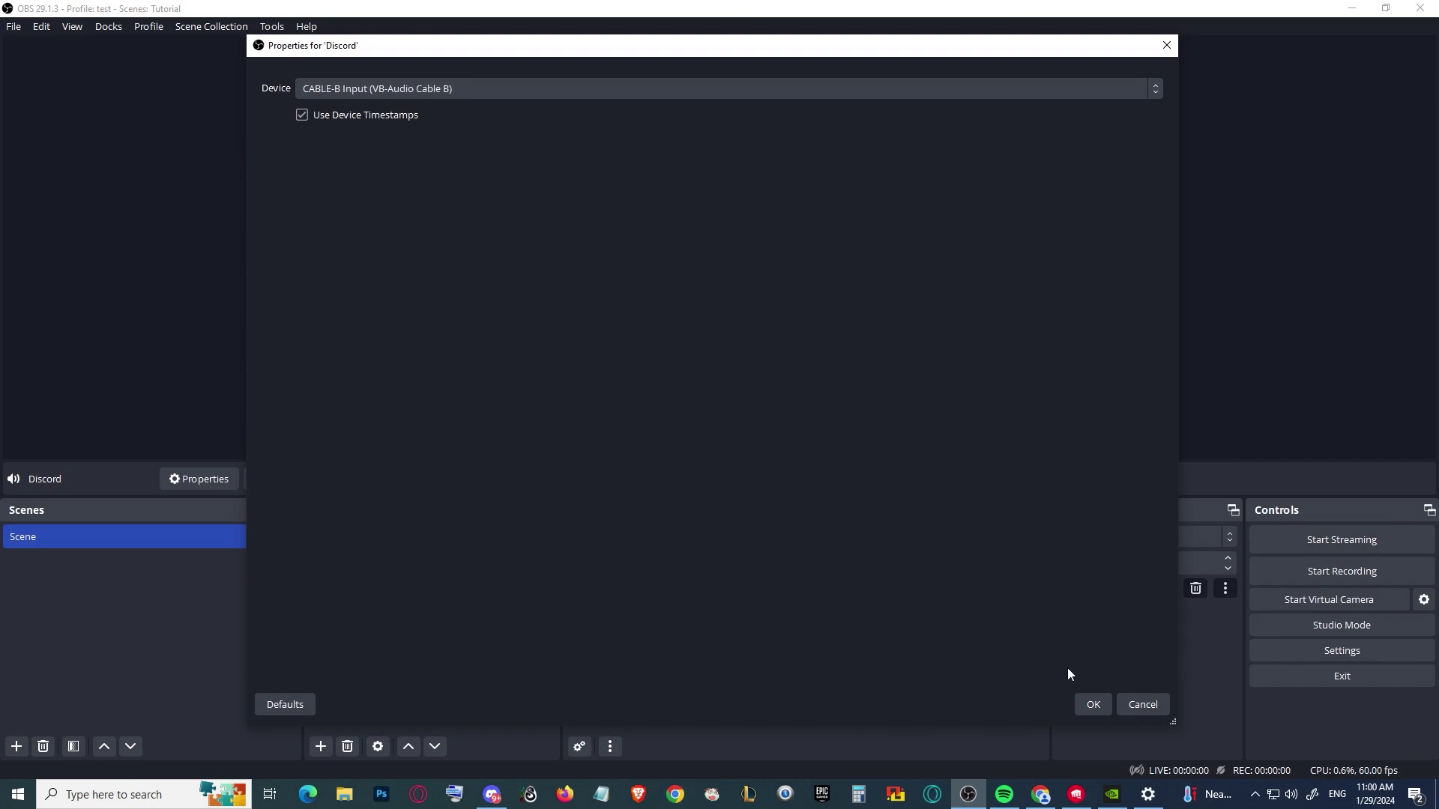
pyautogui.click(1091, 703)
pyautogui.doubleClick(392, 537)
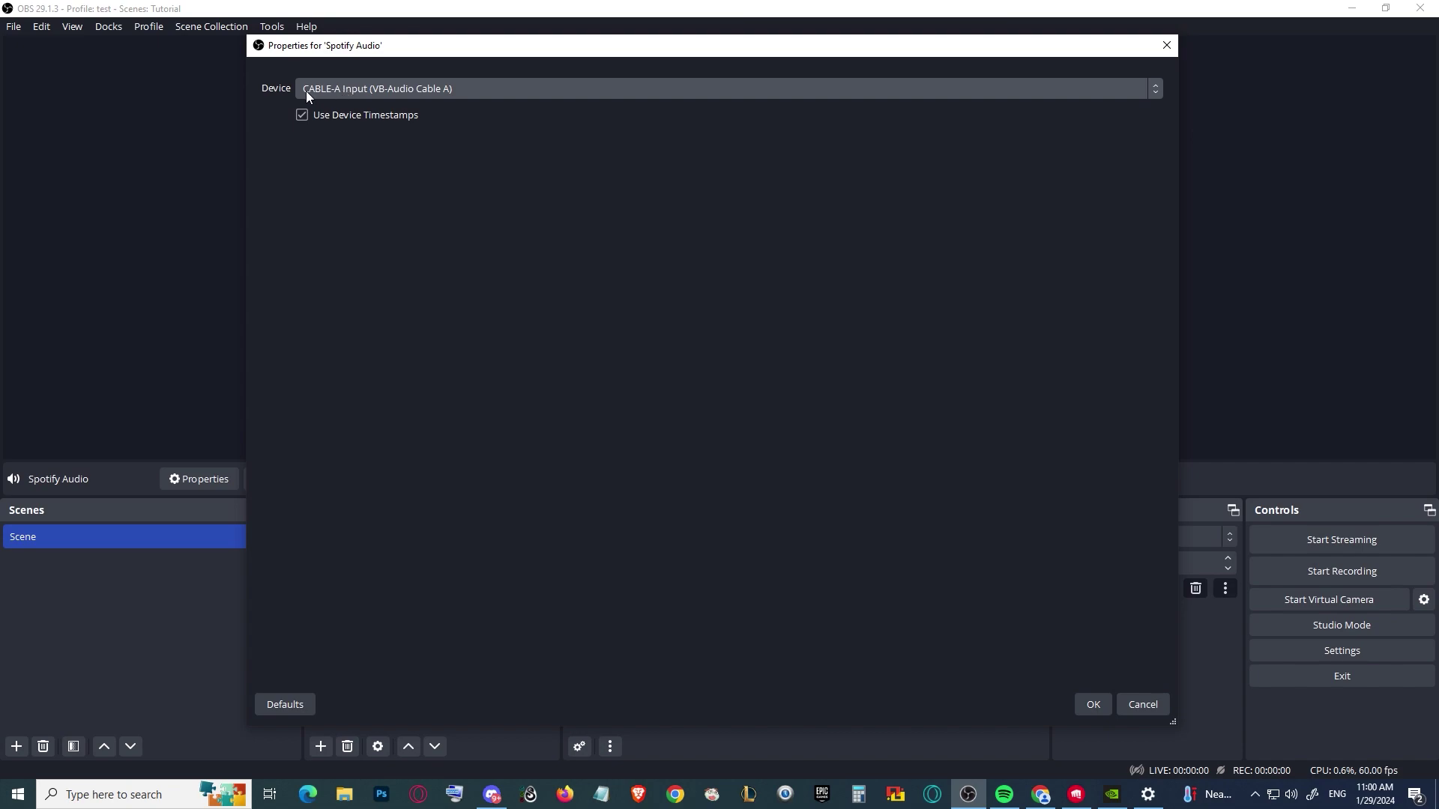
pyautogui.click(1087, 702)
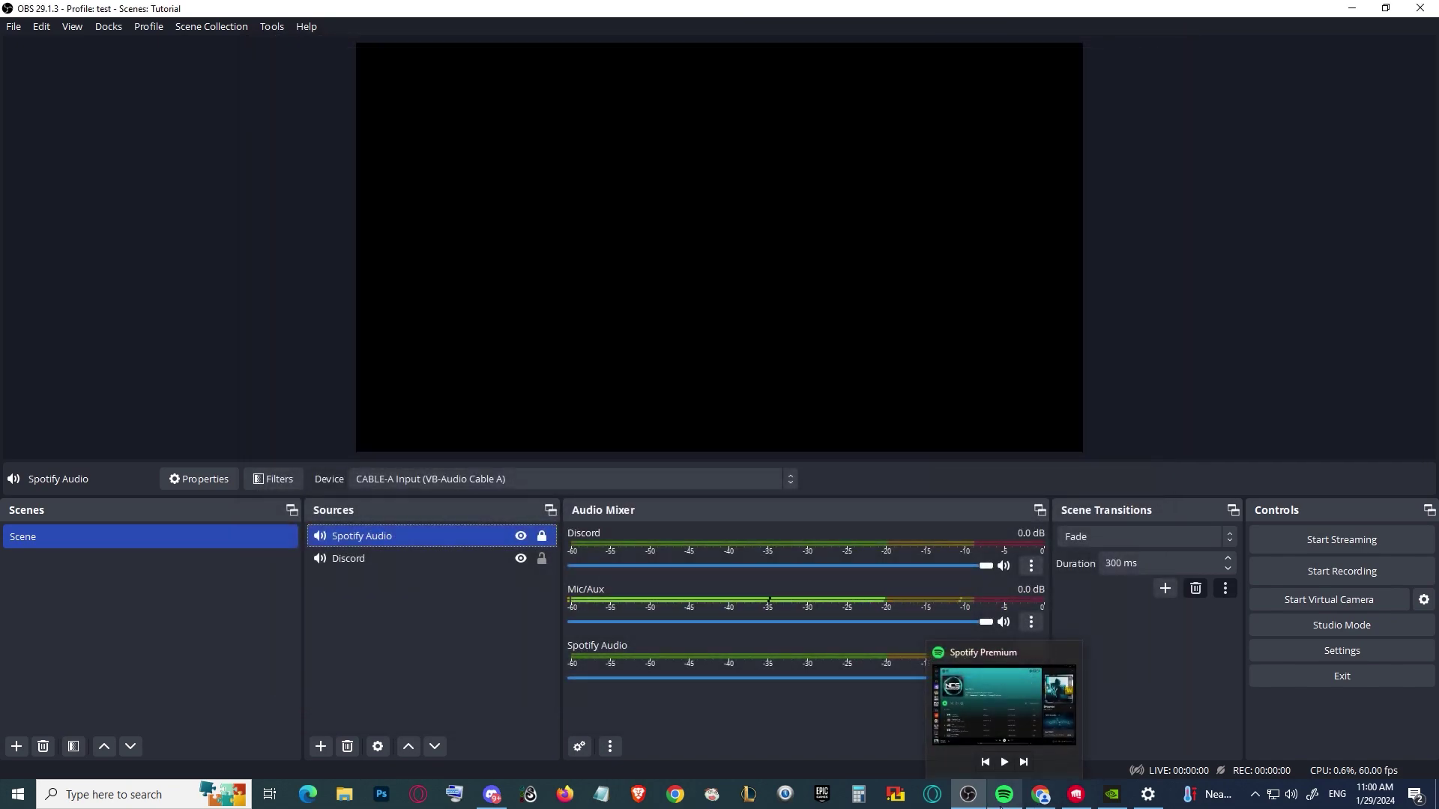
# Play 'Dreamer' by Alan Walker in Spotify and recheck the Spotify Audio source's properties in OBS
pyautogui.click(1003, 795)
pyautogui.press('space')
pyautogui.moveTo(1220, 694); pyautogui.dragTo(1241, 694)
pyautogui.click(872, 756)
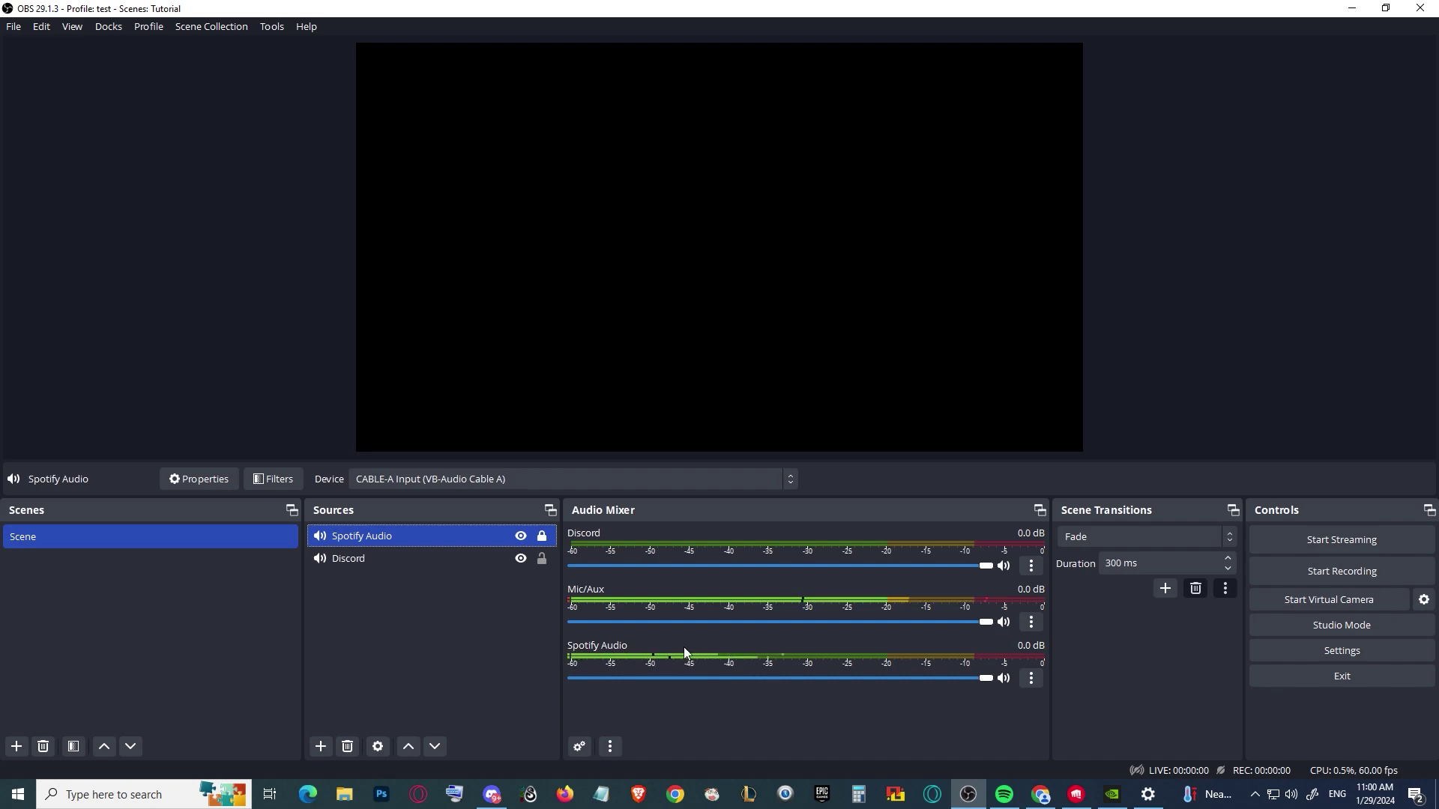
pyautogui.click(1031, 679)
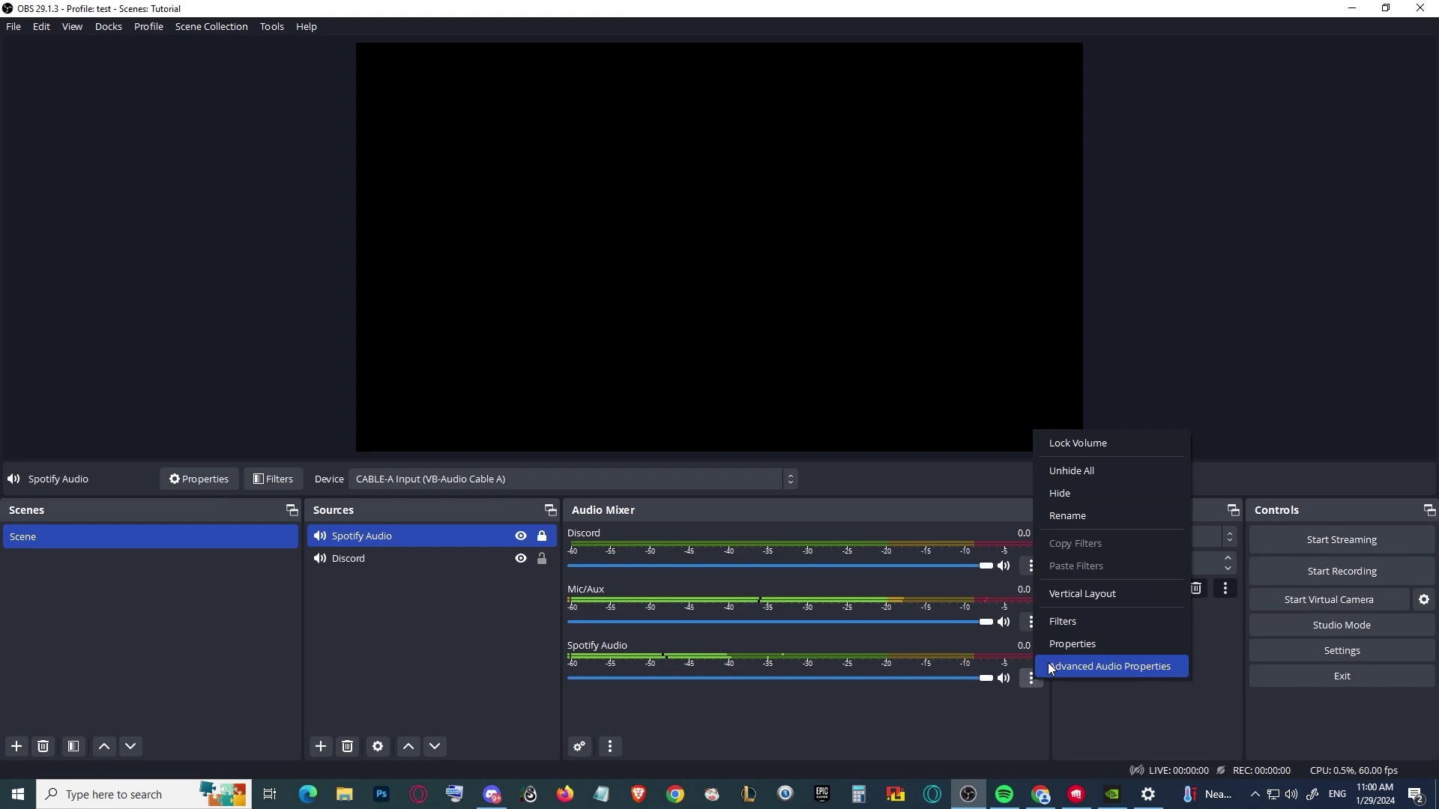
pyautogui.click(1094, 640)
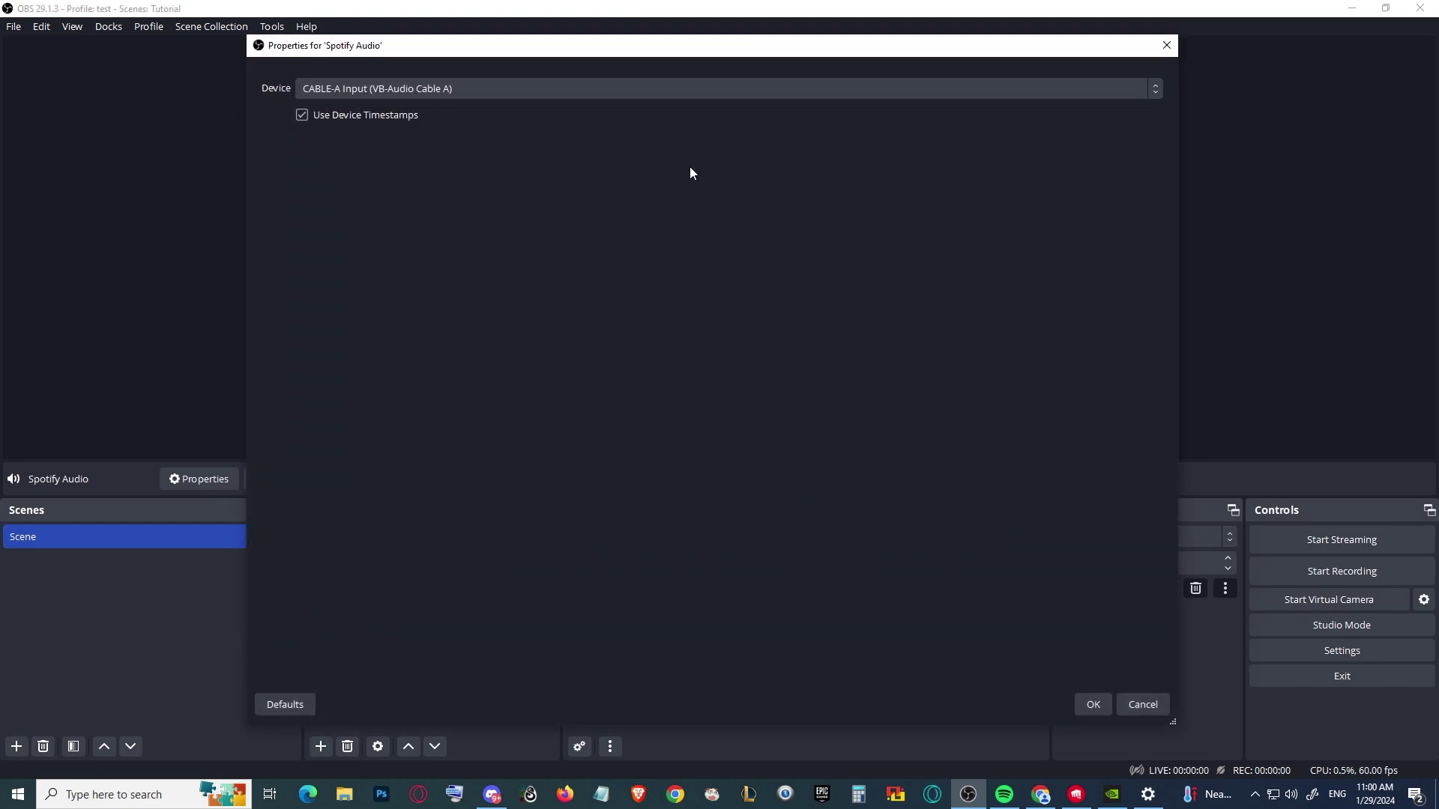
pyautogui.click(1092, 704)
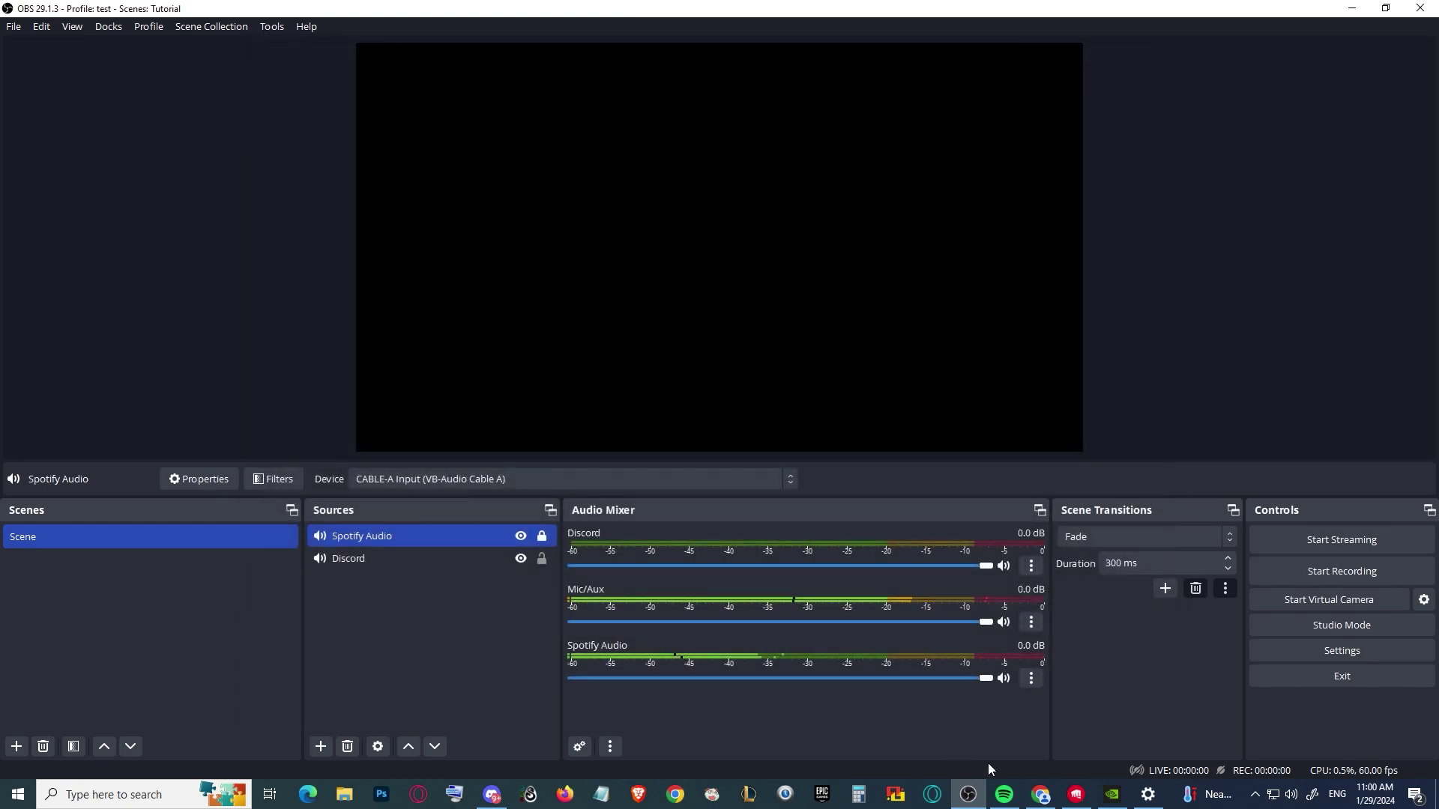
pyautogui.click(1011, 797)
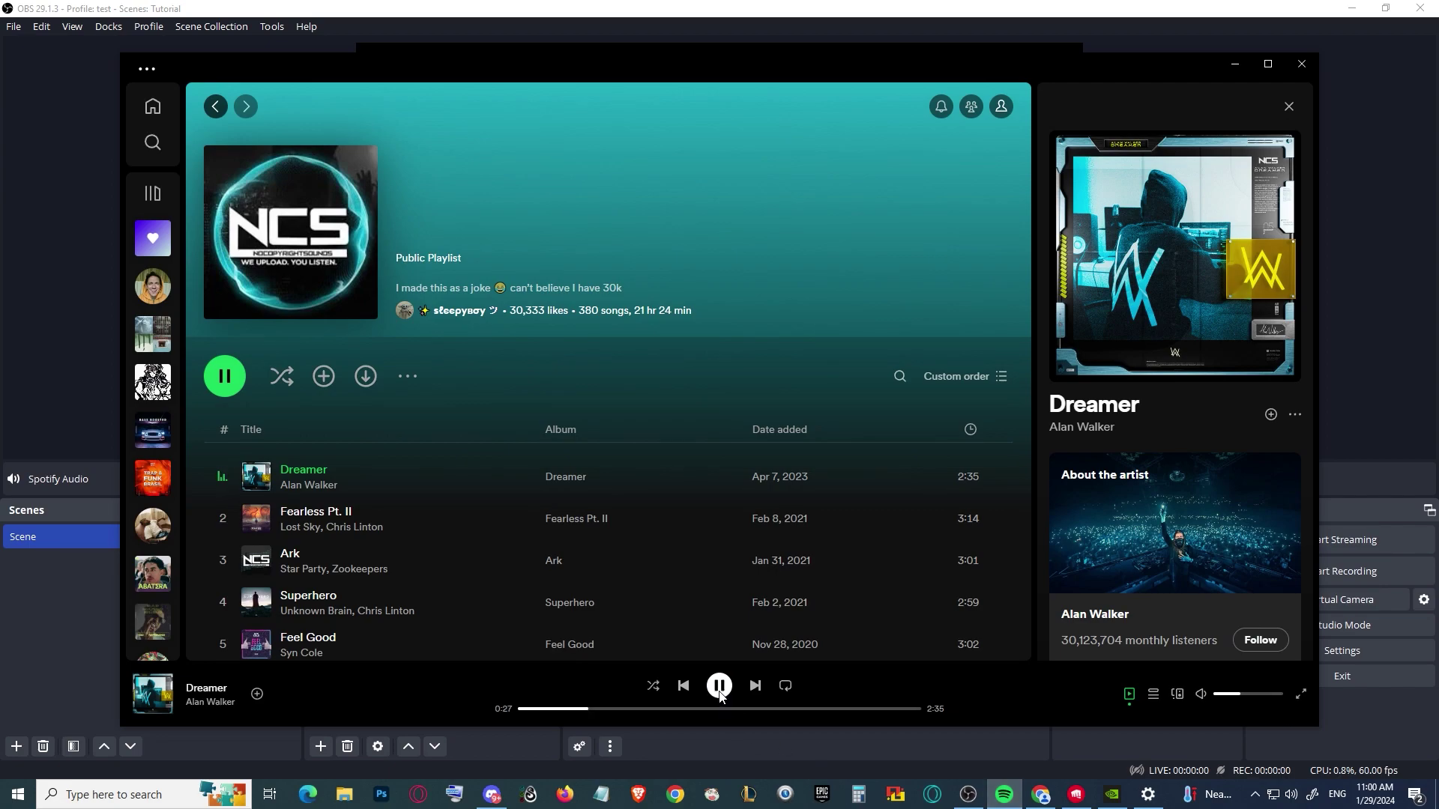